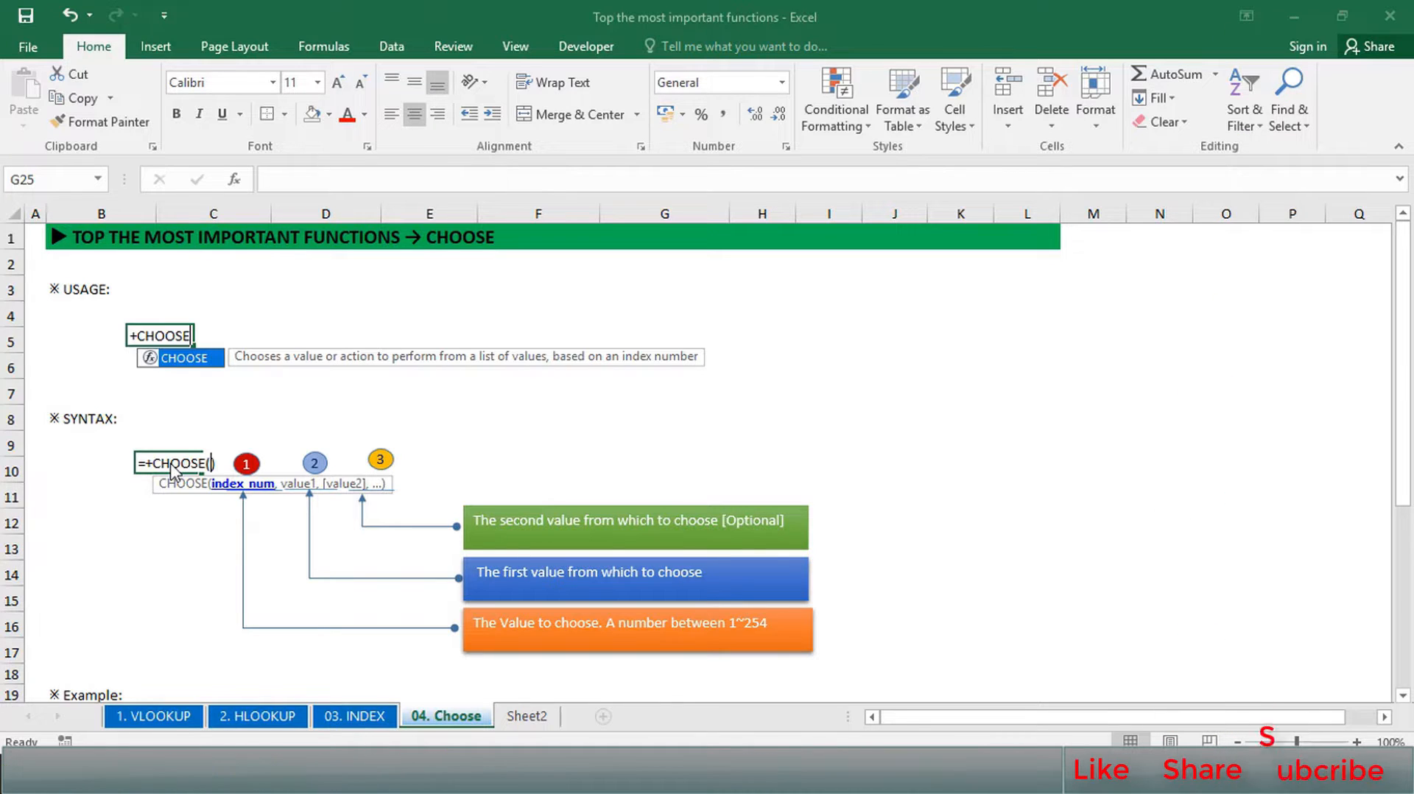
pyautogui.click(320, 45)
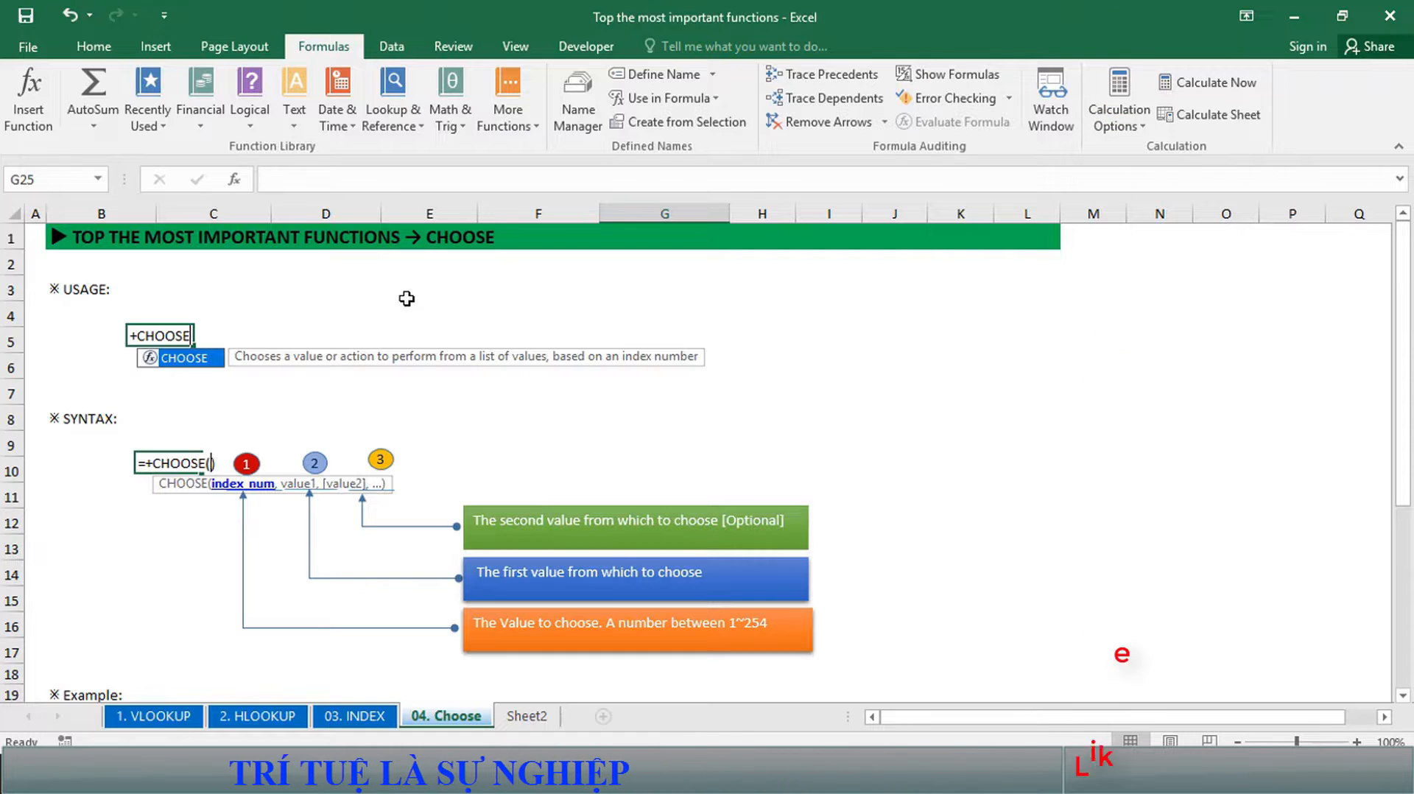
pyautogui.click(472, 294)
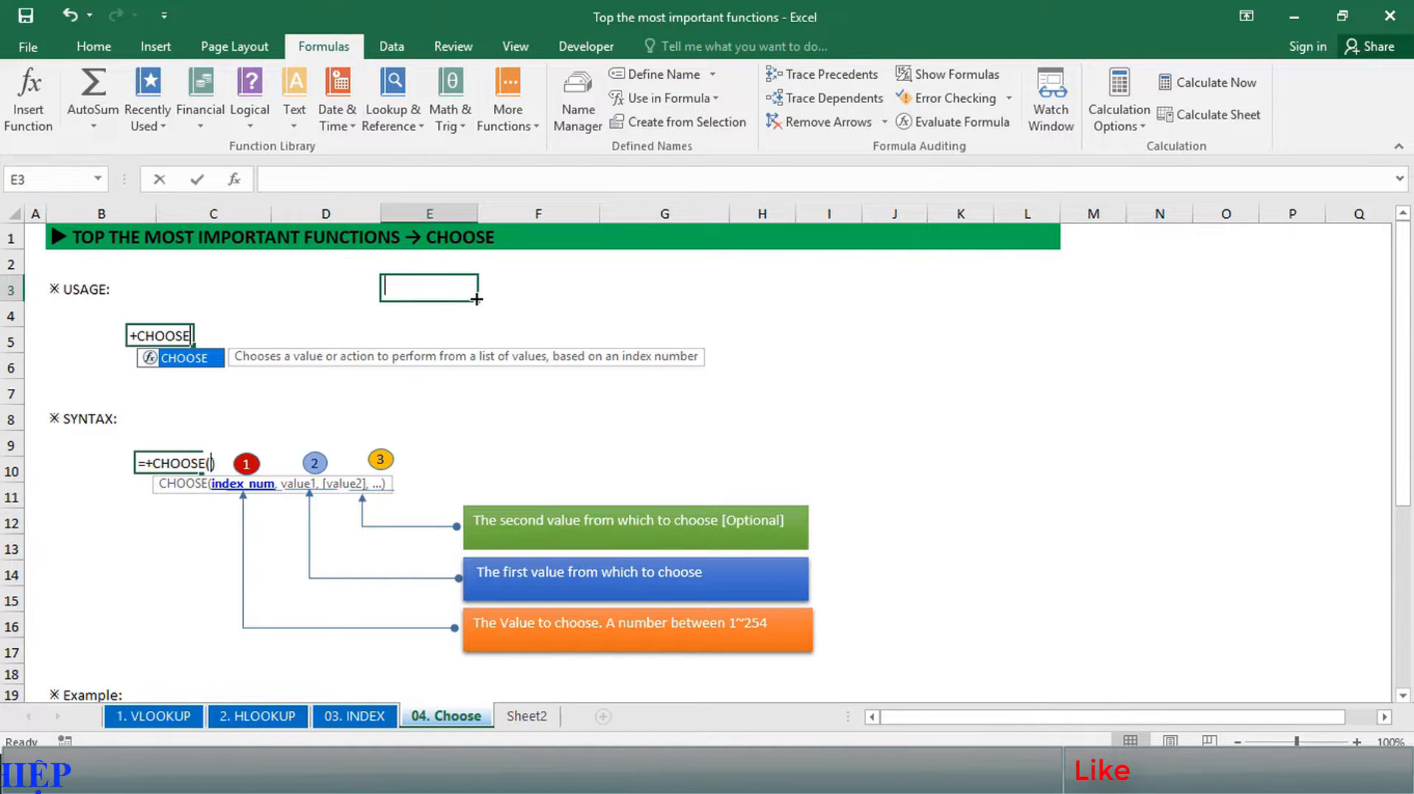
pyautogui.write('+CHOOSE')
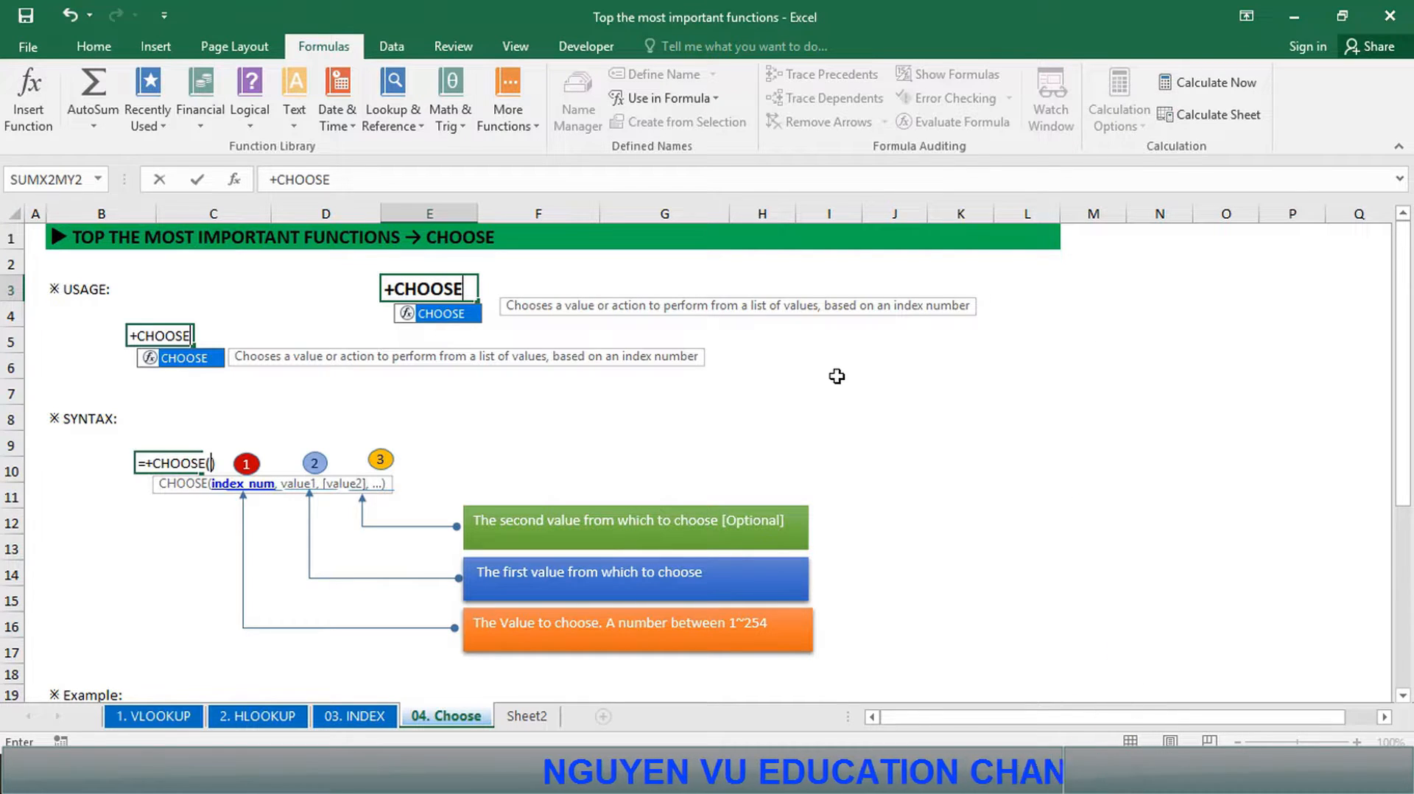
pyautogui.write('()')
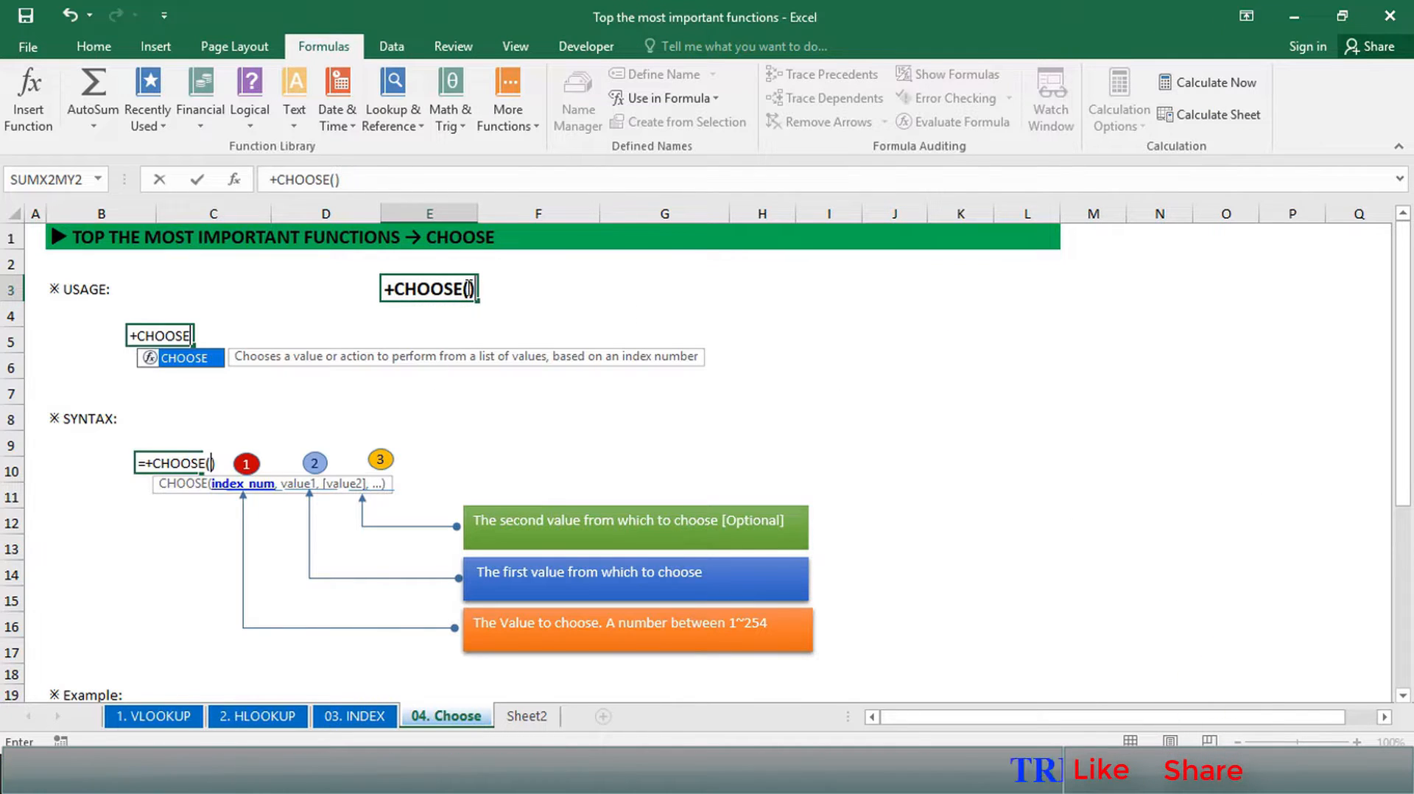
pyautogui.click(468, 288)
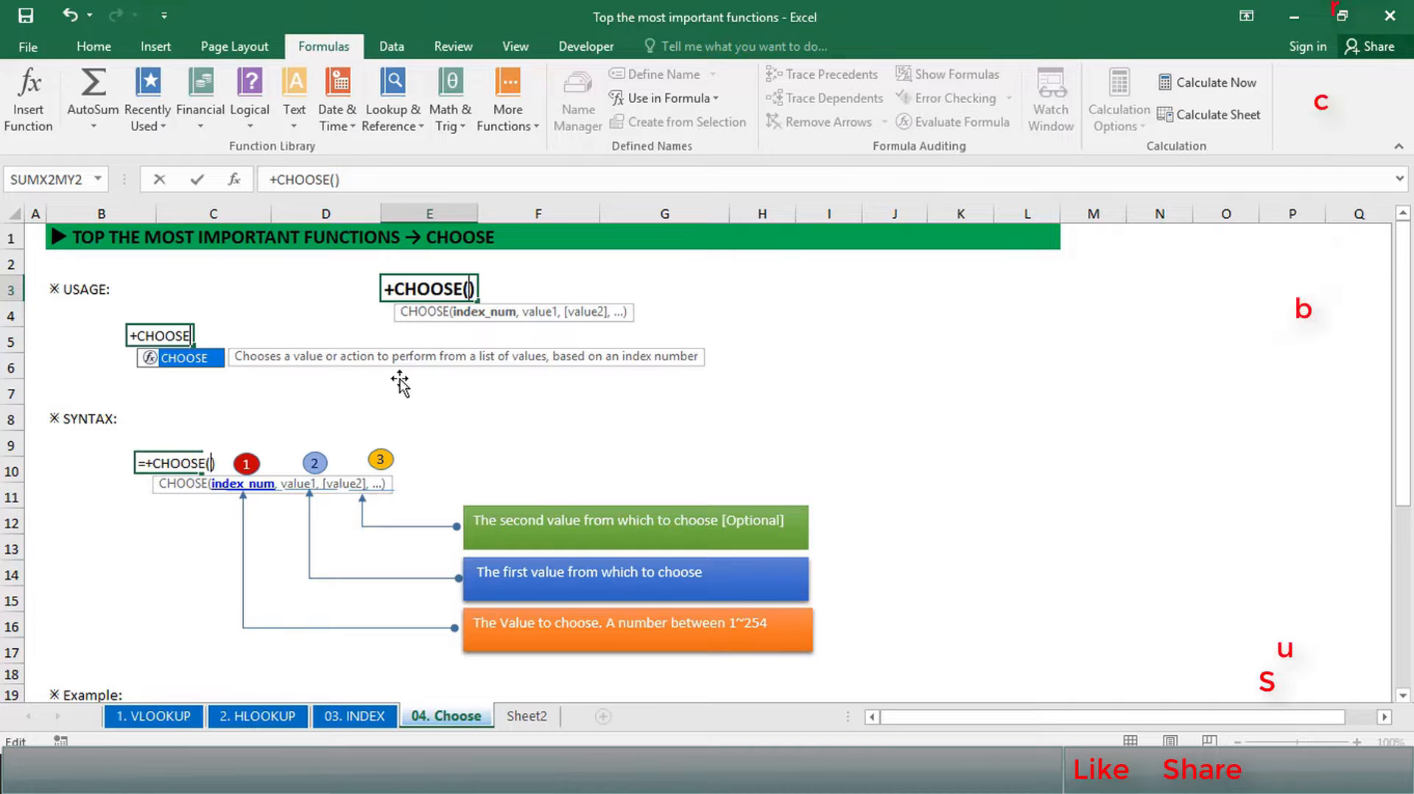
pyautogui.press('Escape')
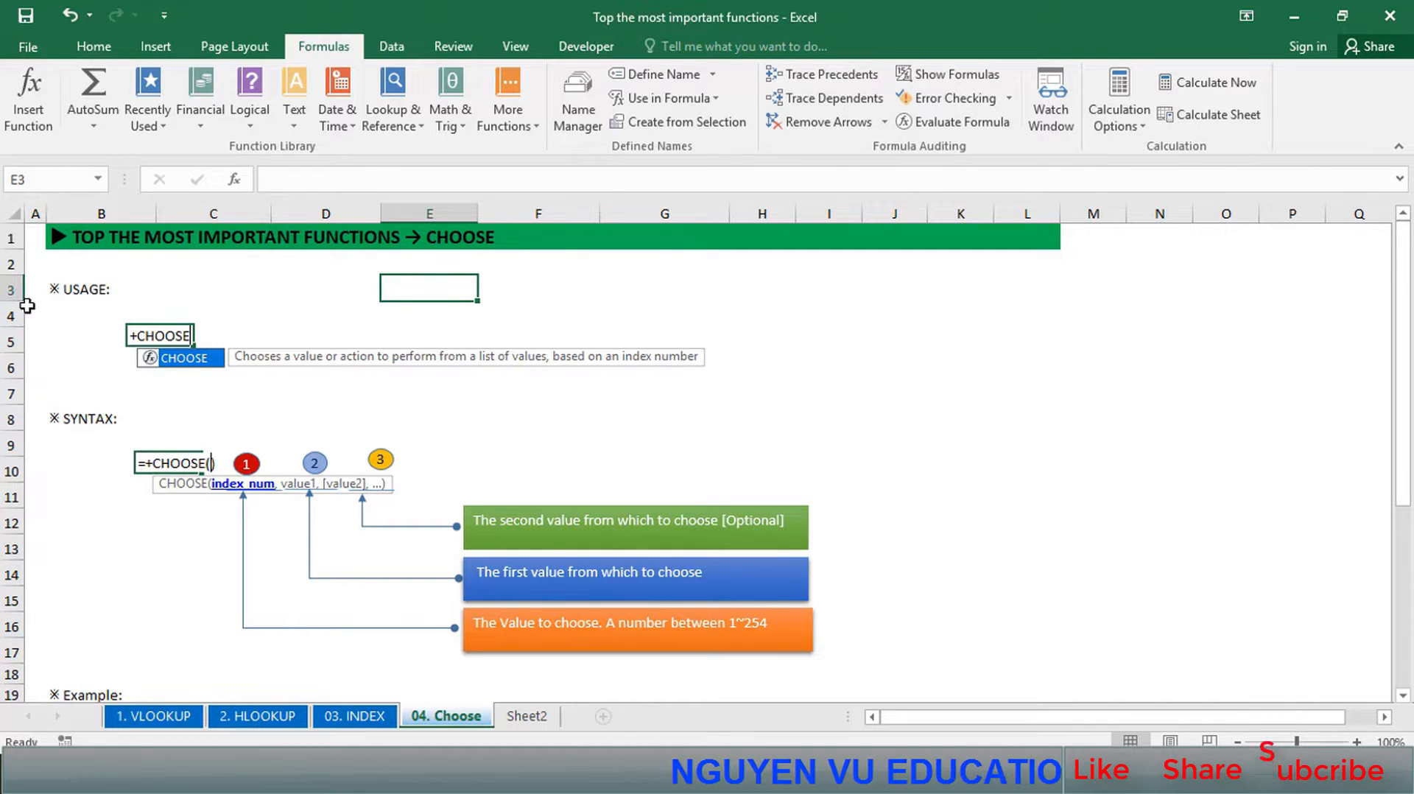
# Start a CHOOSE formula with index number 1 in the yellow example cell B20
pyautogui.scroll(-5, 518, 473)
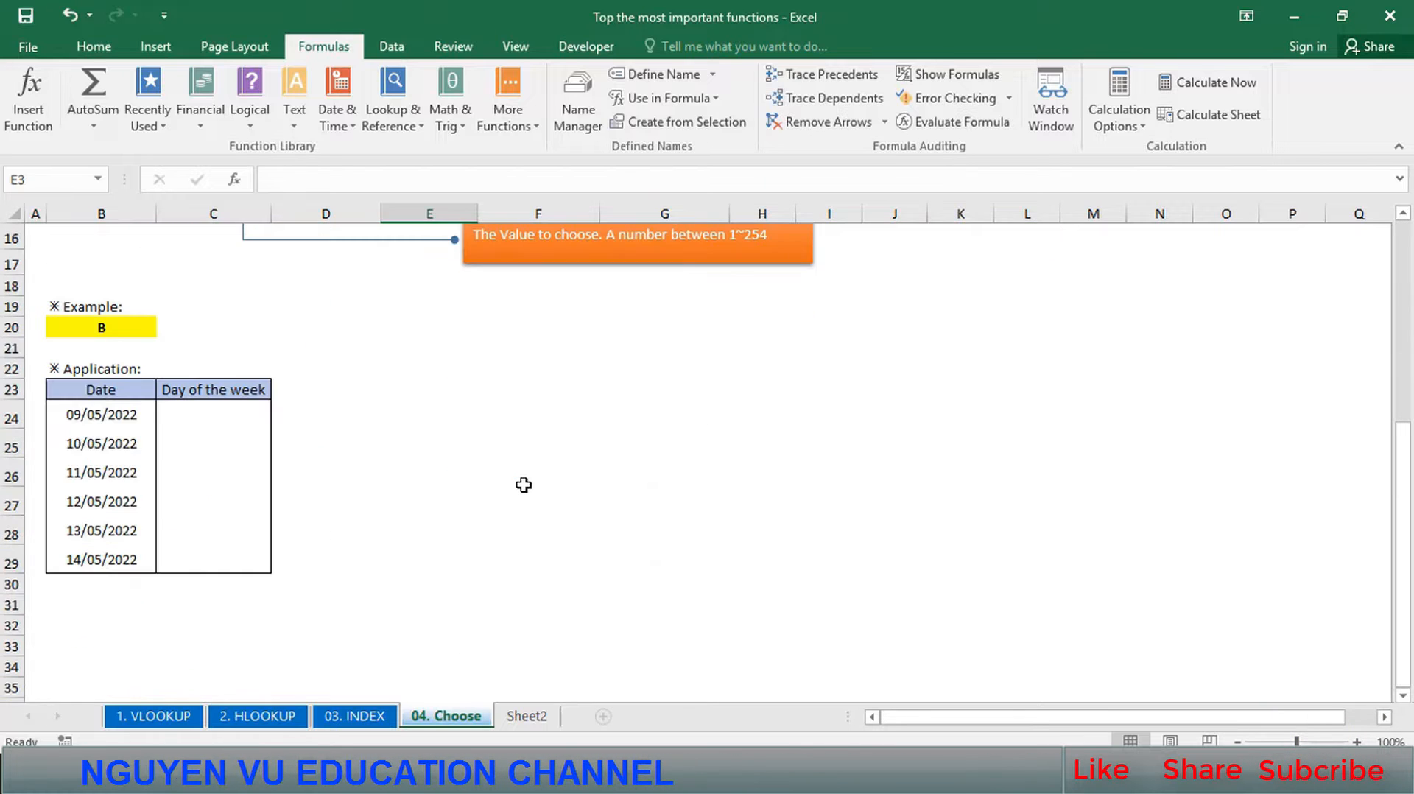
pyautogui.click(520, 473)
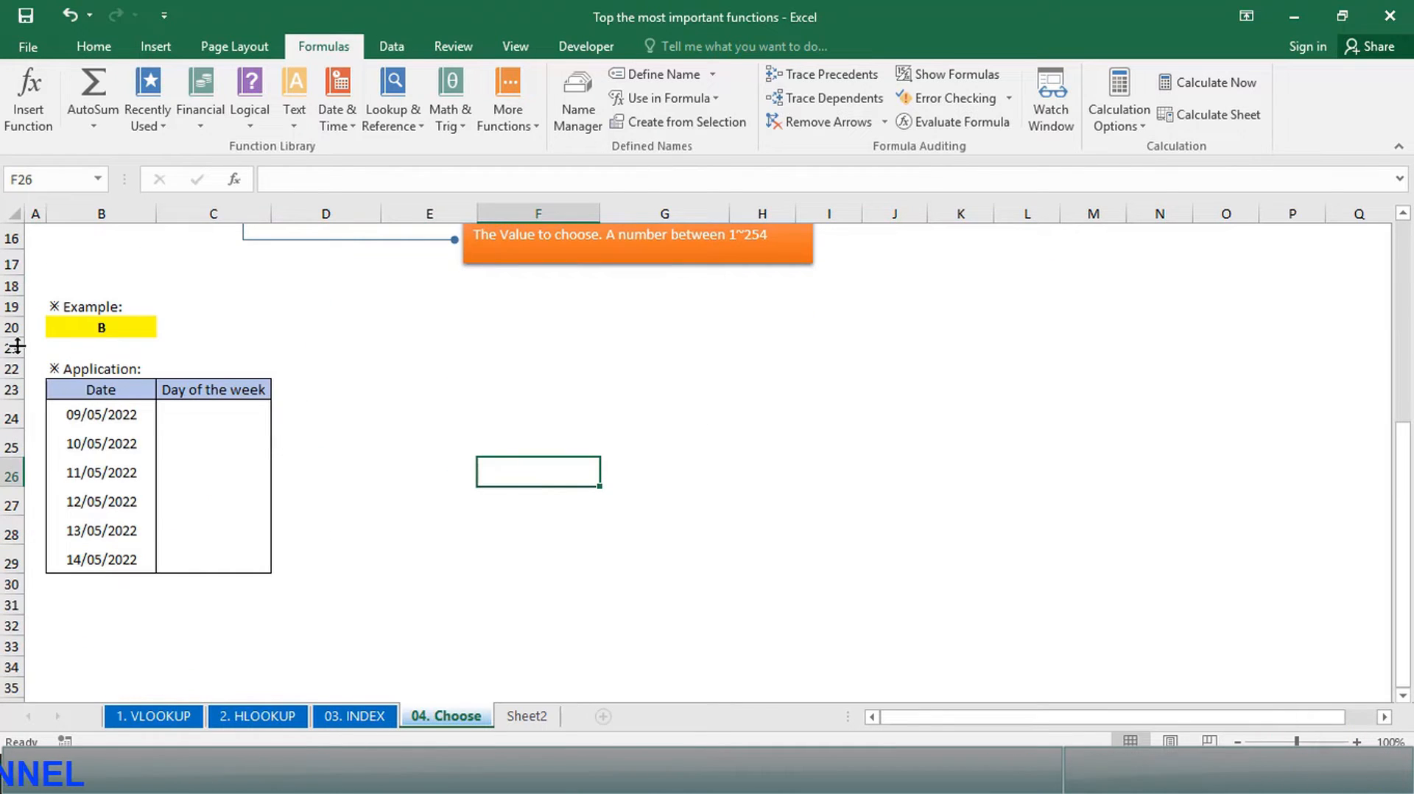
pyautogui.click(139, 329)
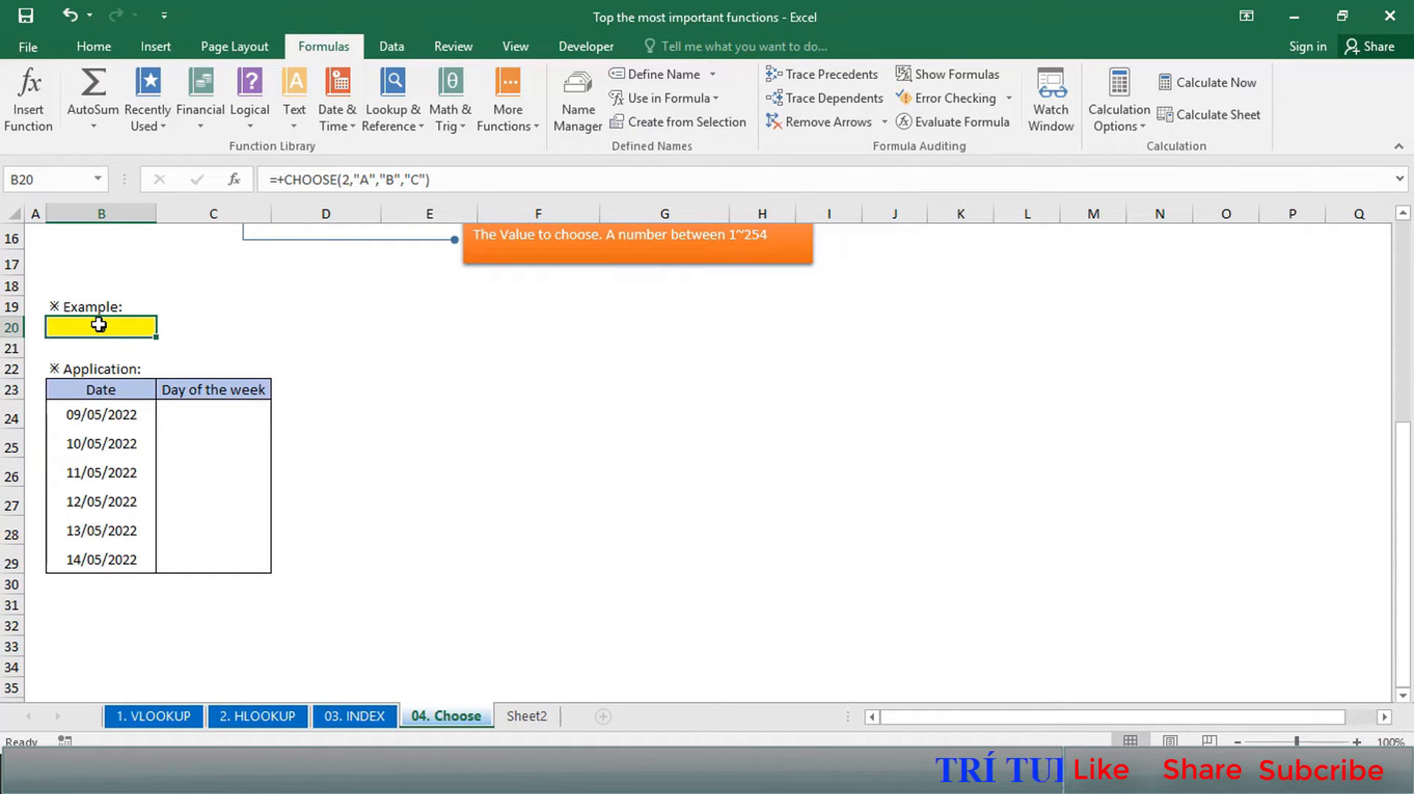
pyautogui.write('+')
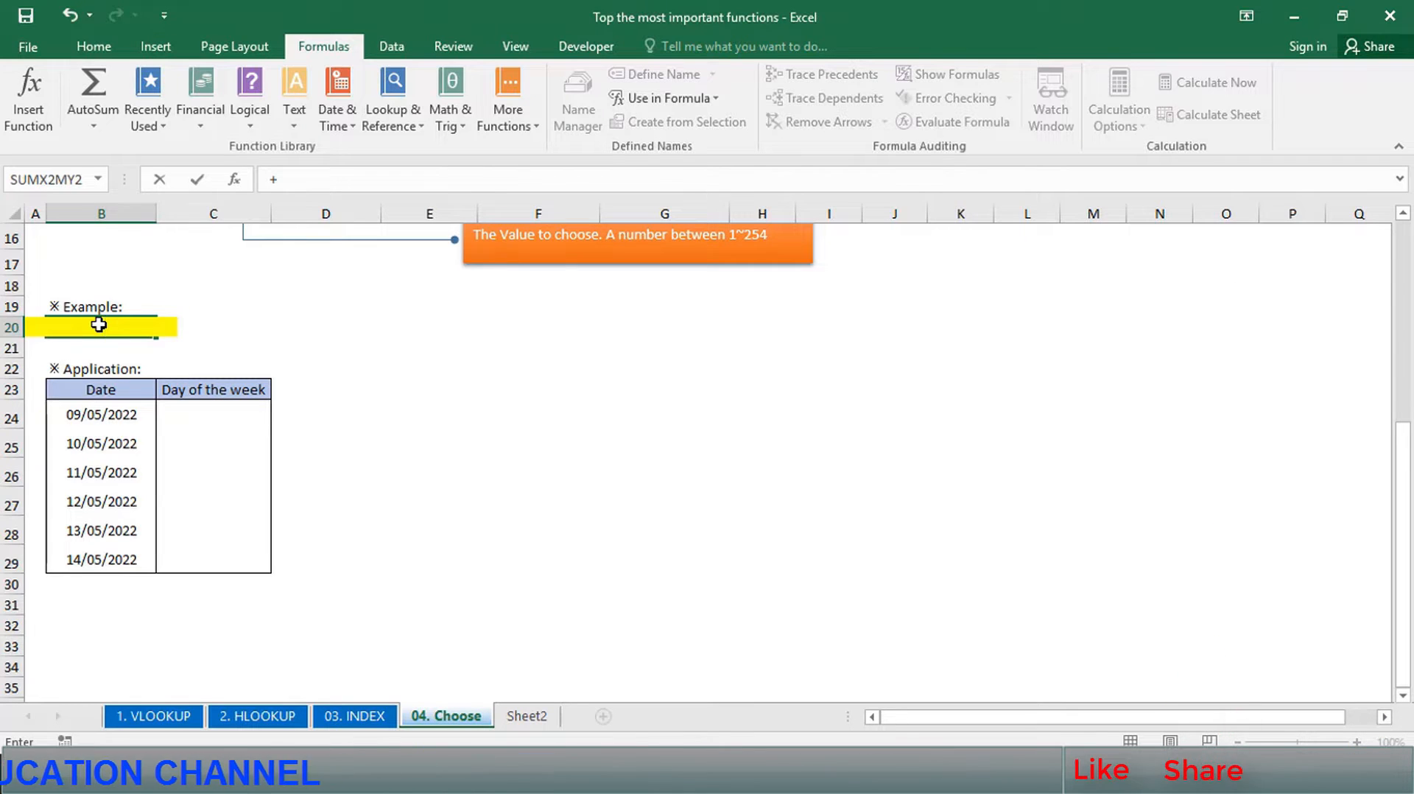
pyautogui.write('CHOOSE')
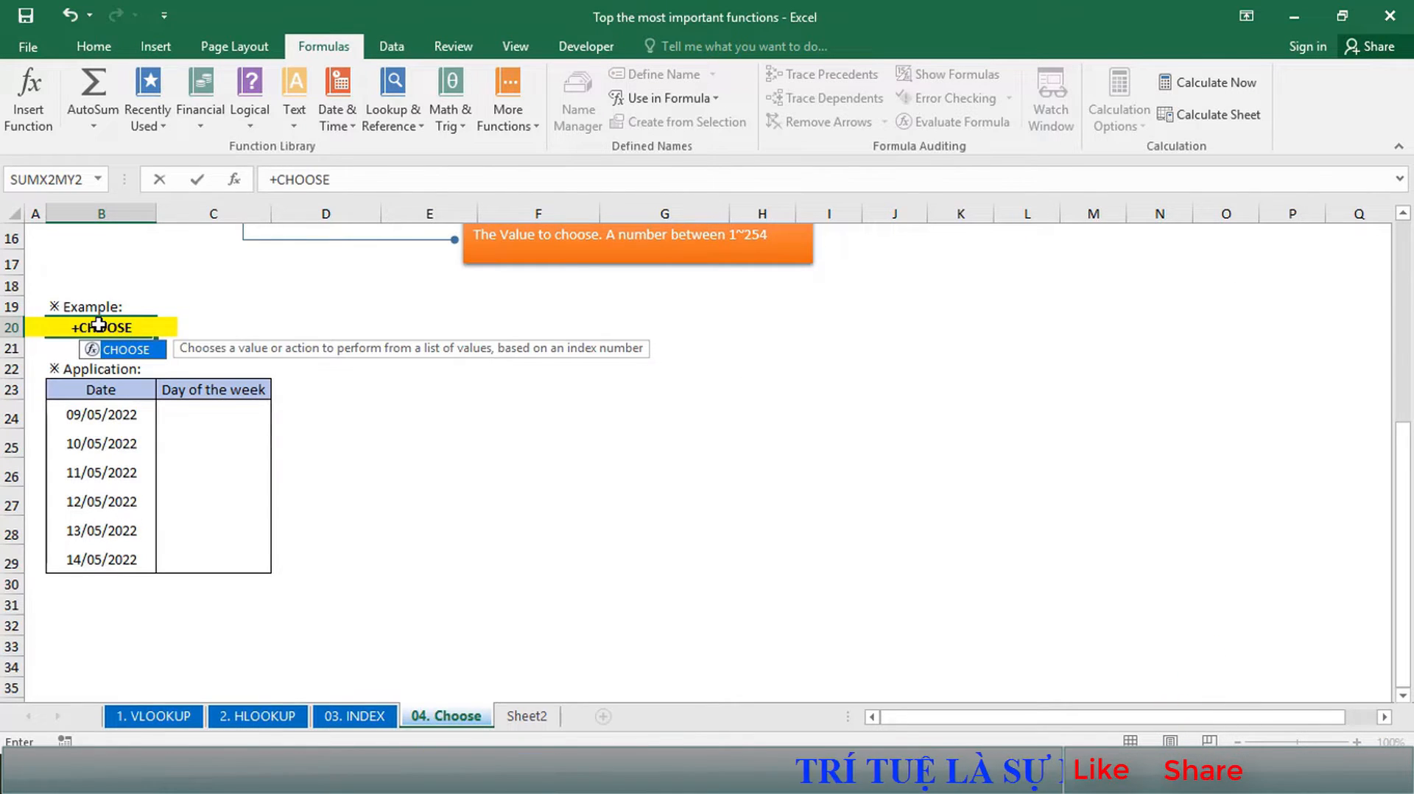
pyautogui.write('()')
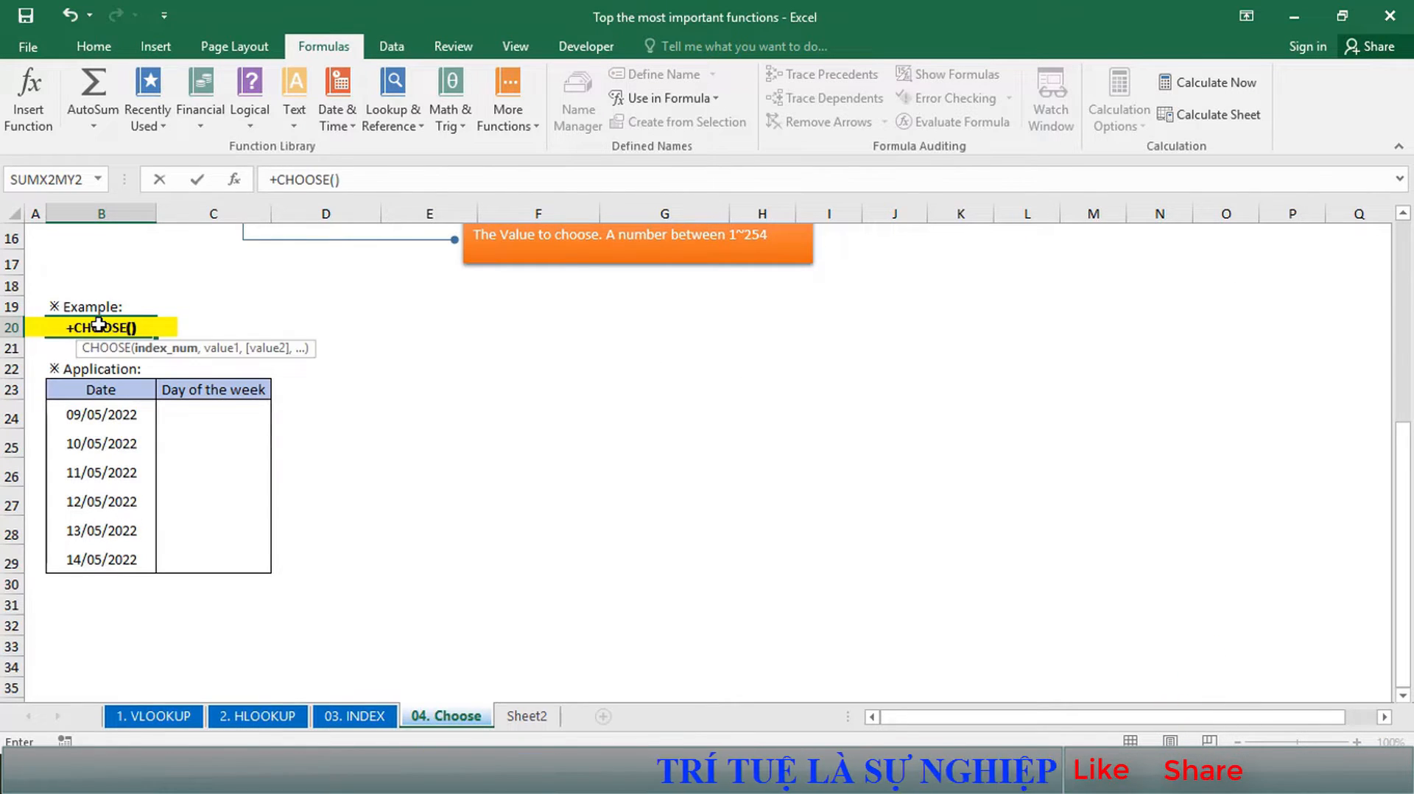
pyautogui.click(135, 328)
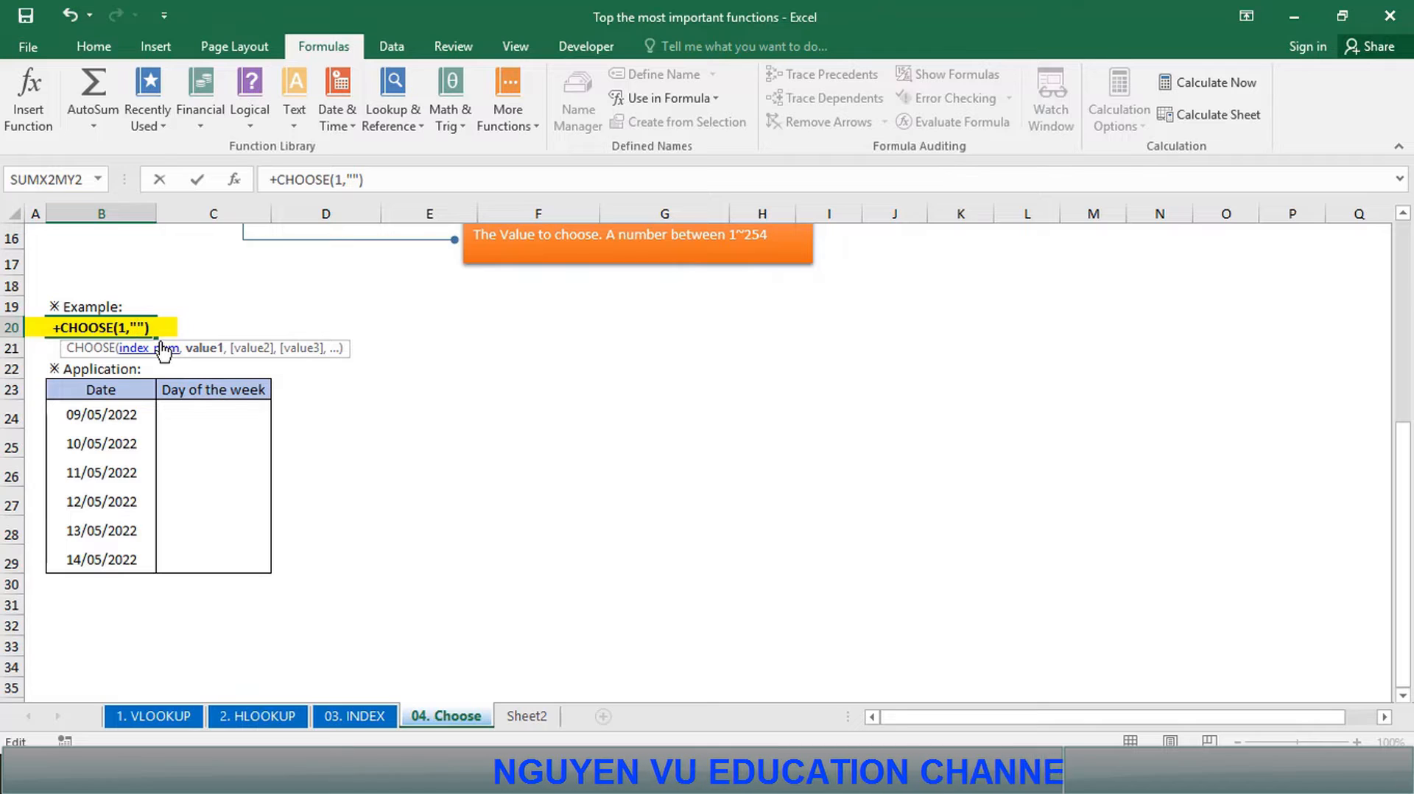
# Complete the CHOOSE formula in B20 with the values "A", "B" and "C" and enter it
pyautogui.write('a')
pyautogui.press('BackSpace')
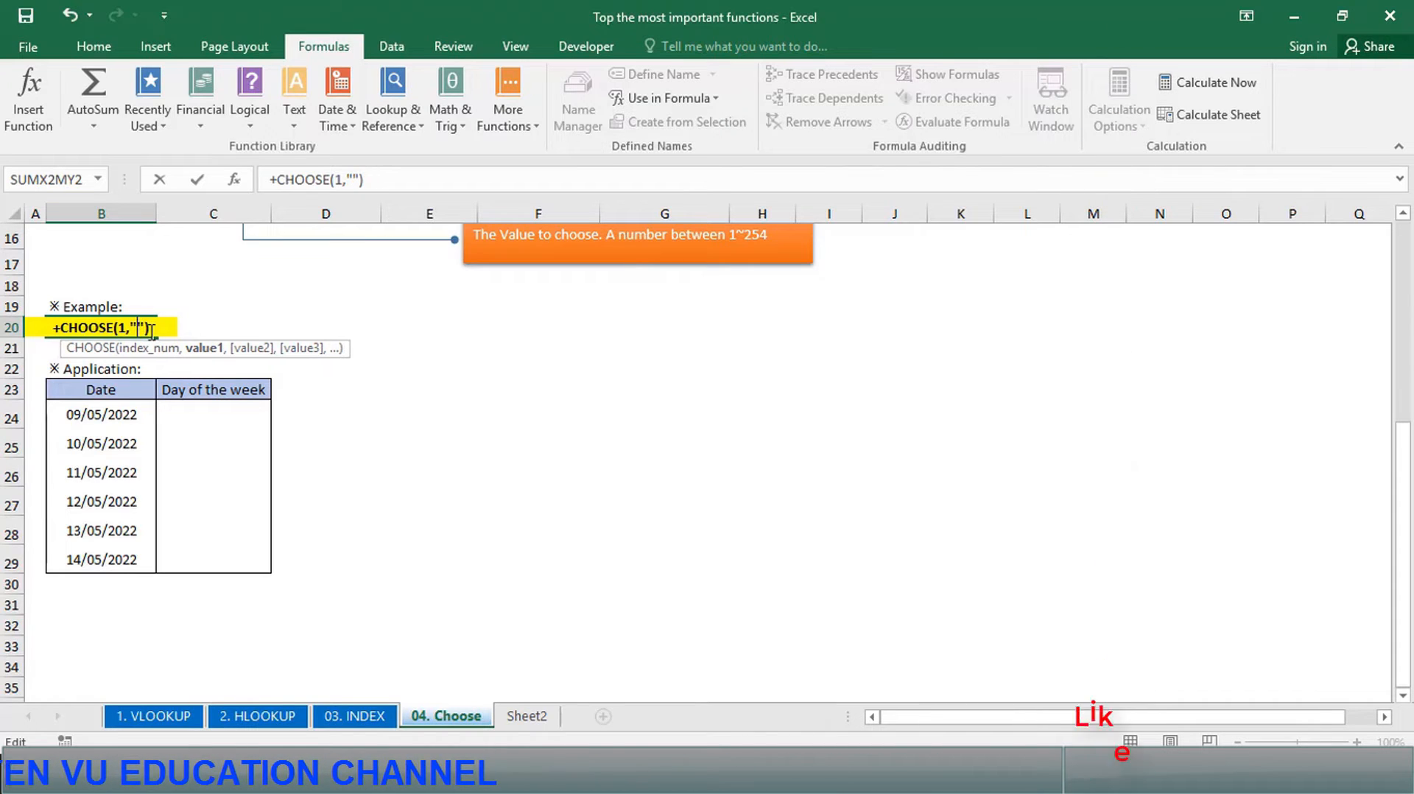
pyautogui.write('A')
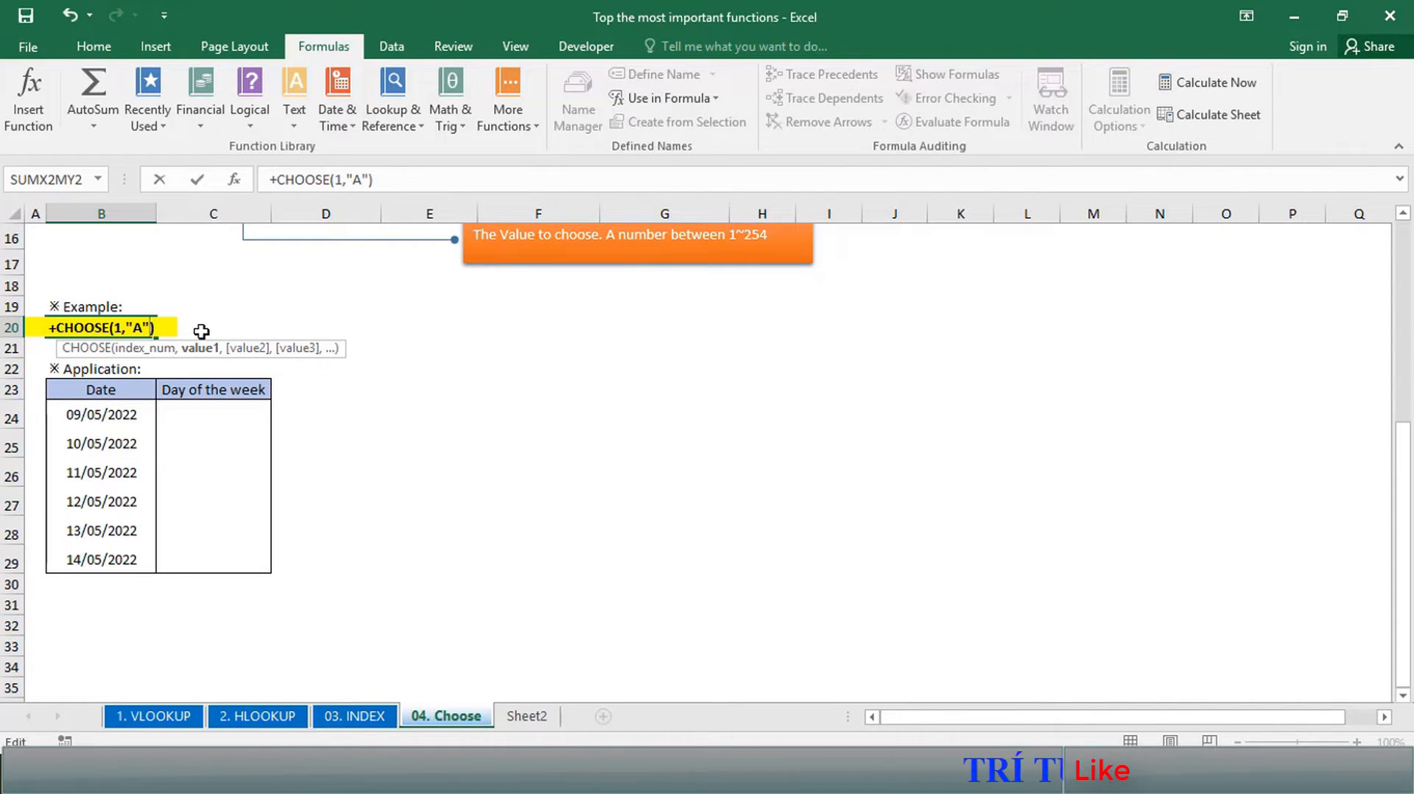
pyautogui.write(',""')
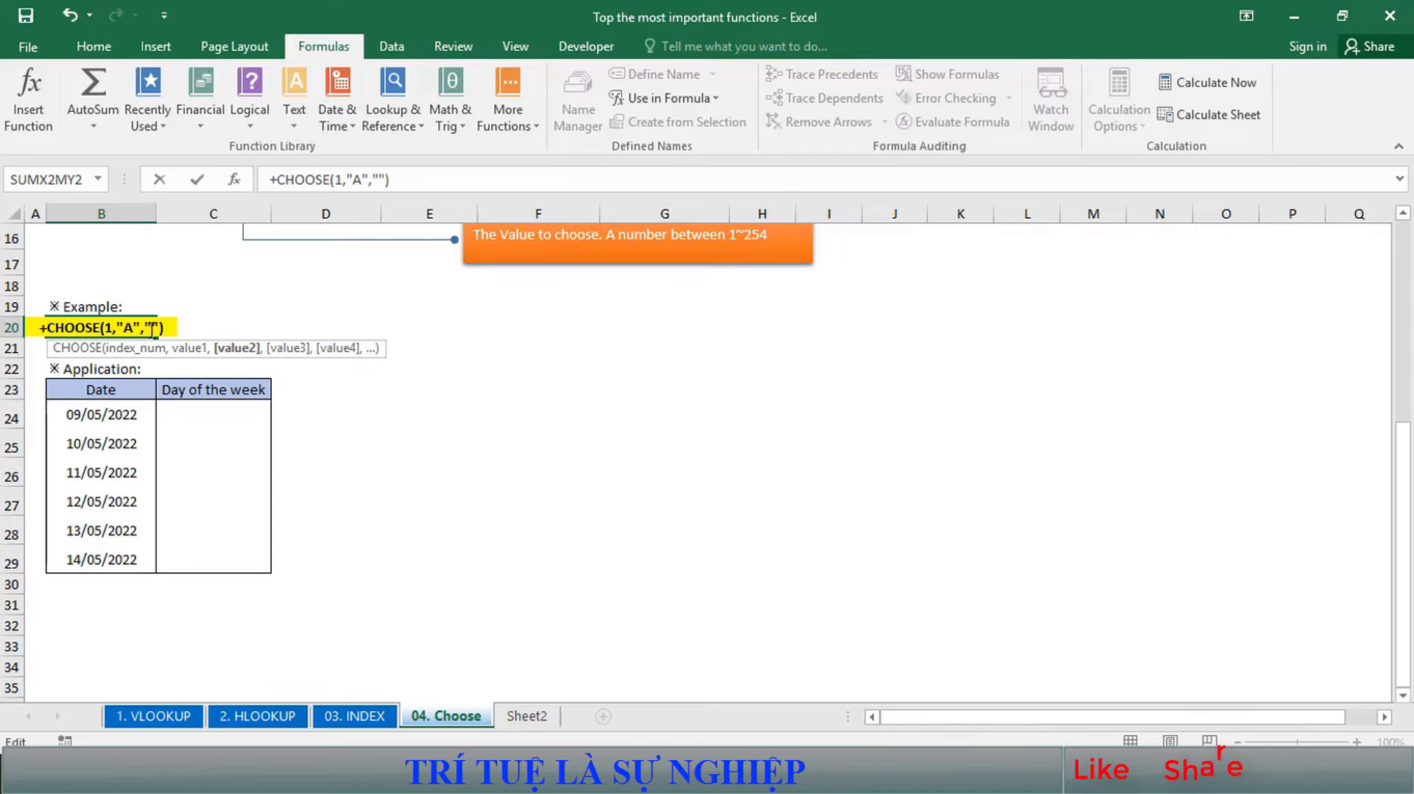
pyautogui.write('B')
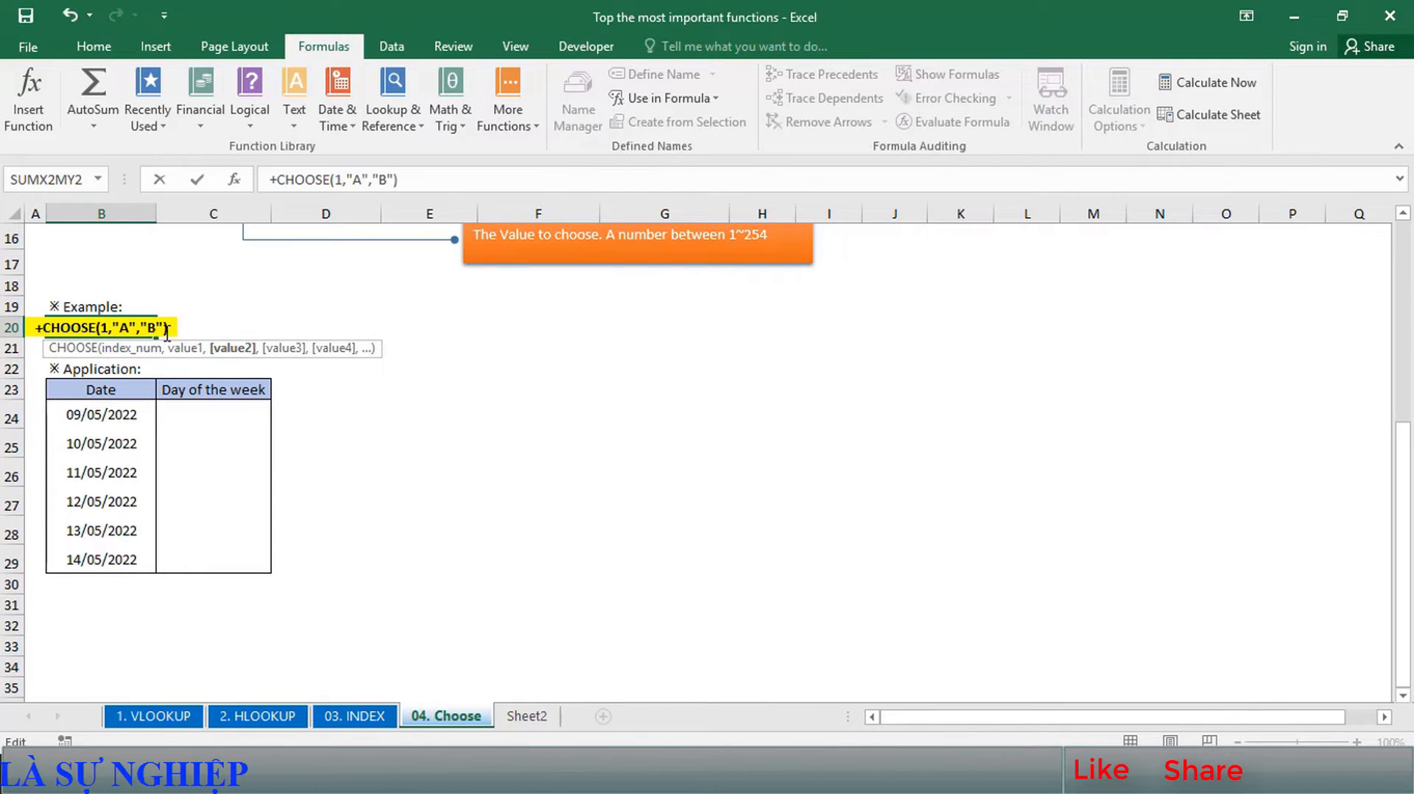
pyautogui.press('Right')
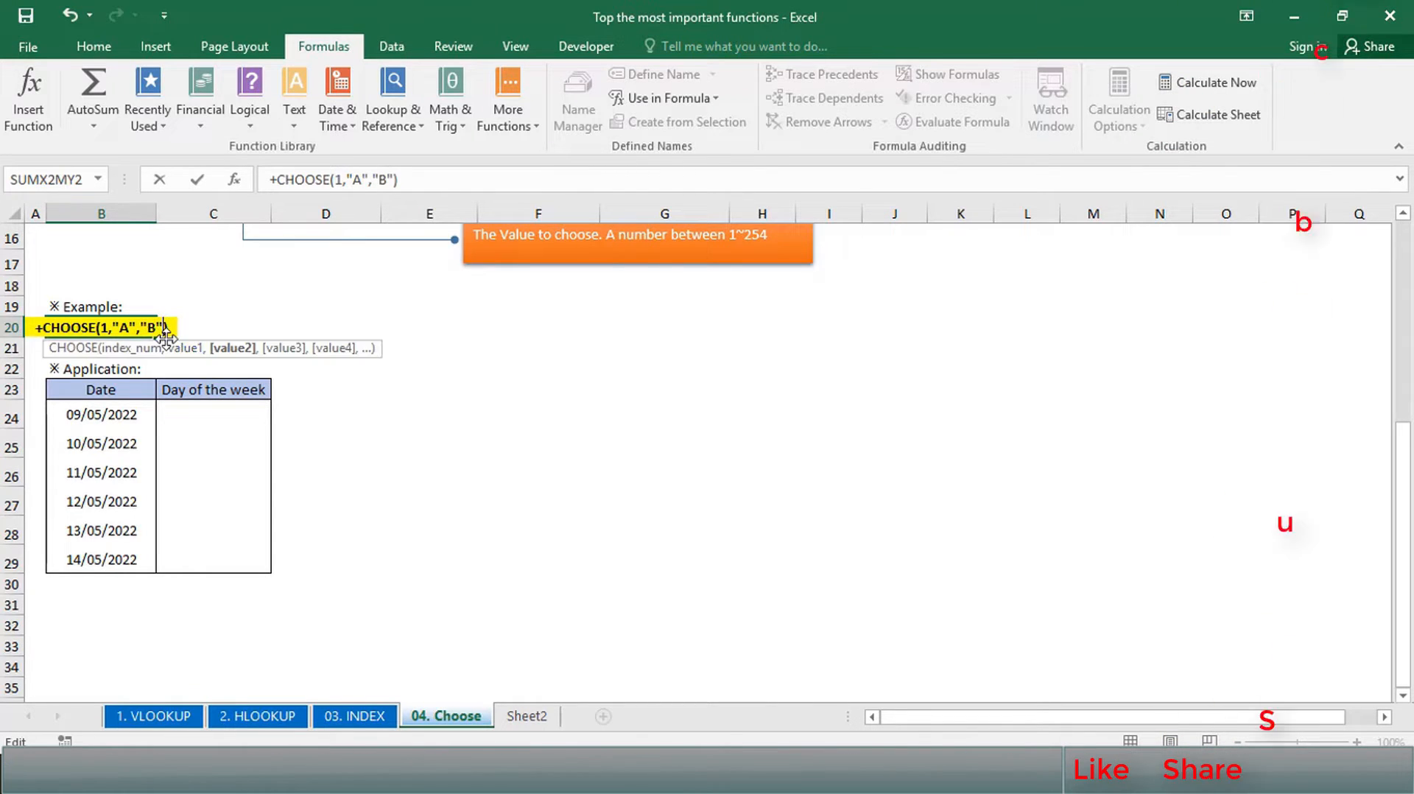
pyautogui.write(',"C')
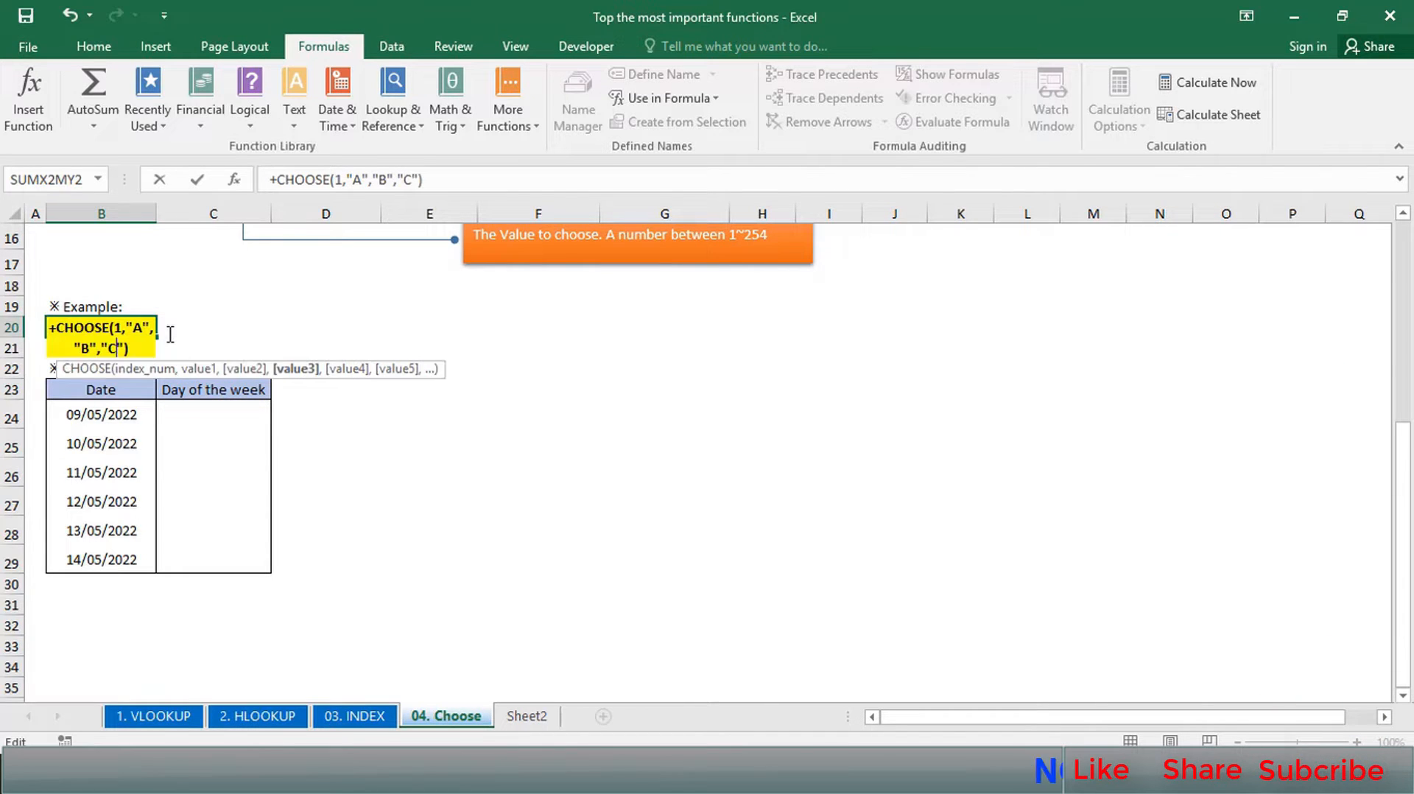
pyautogui.press('Return')
pyautogui.press('Up')
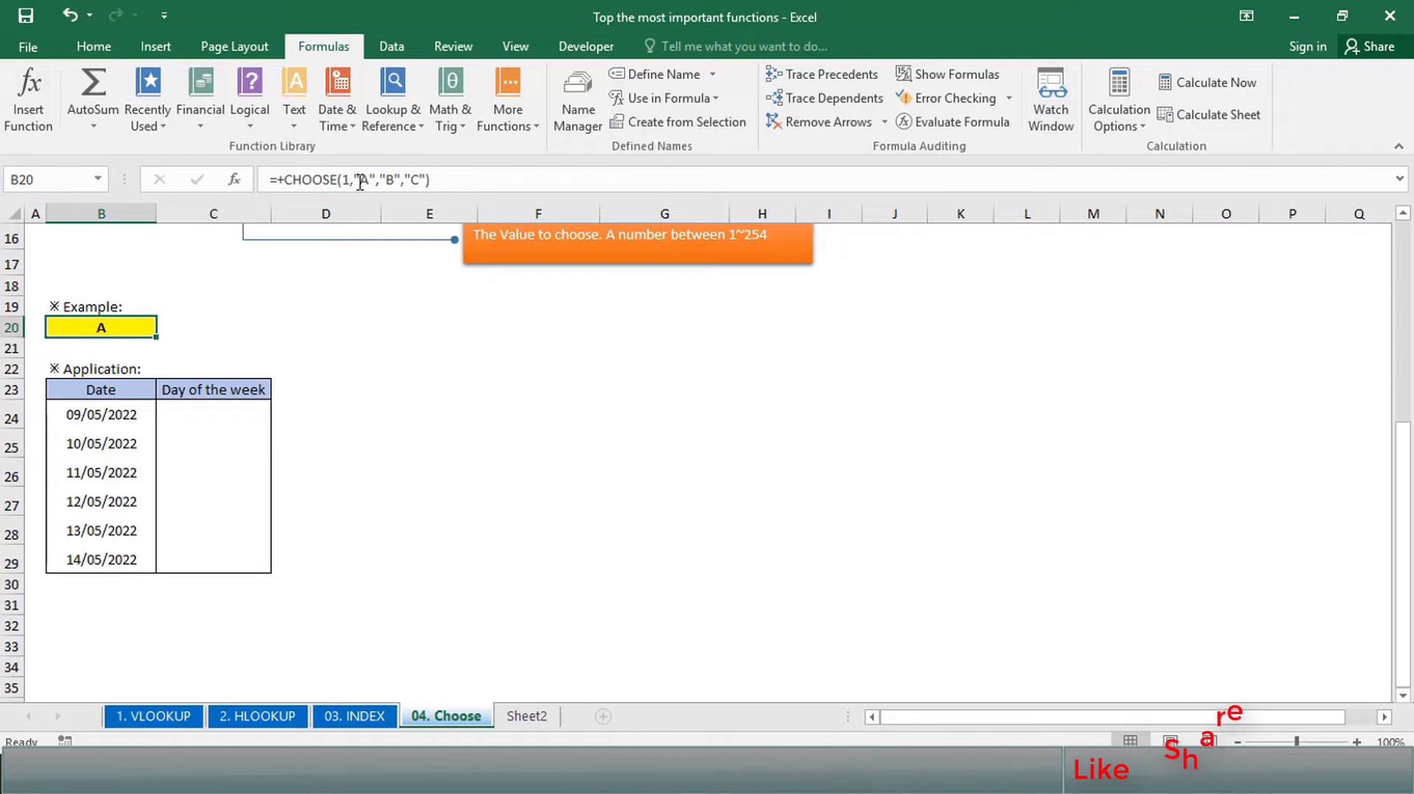
# Change the index number of the CHOOSE formula in B20 to 2
pyautogui.doubleClick(115, 329)
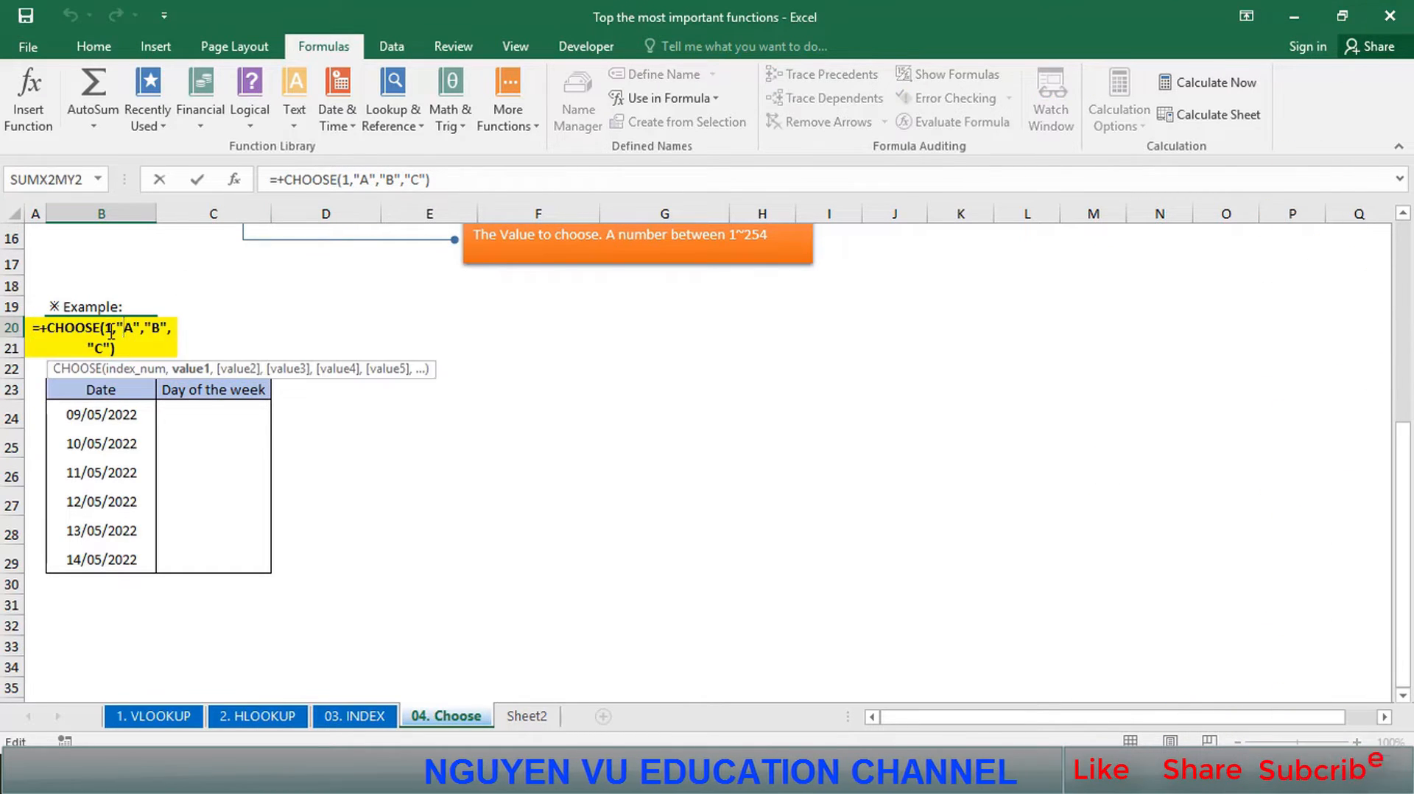
pyautogui.press('BackSpace')
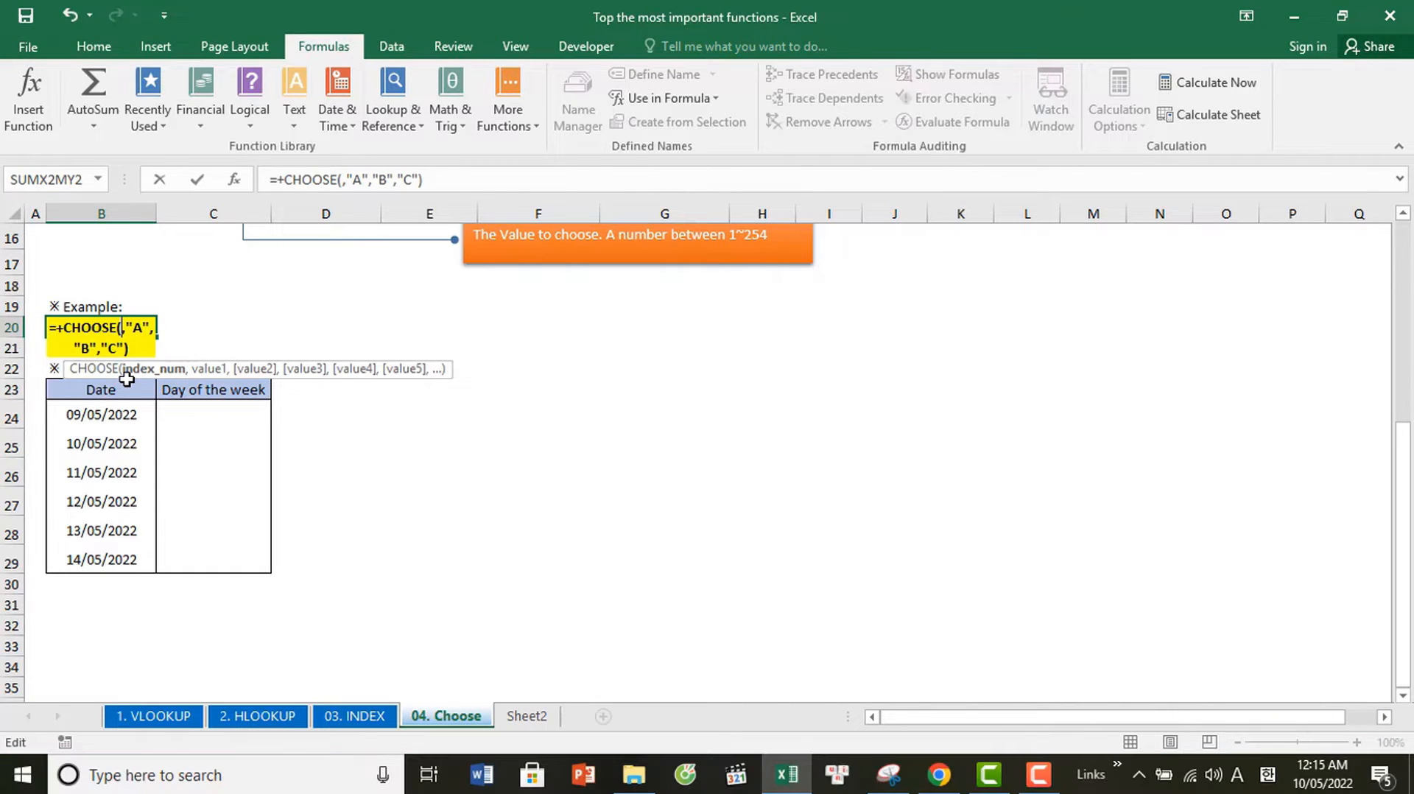
pyautogui.write('2')
pyautogui.press('Return')
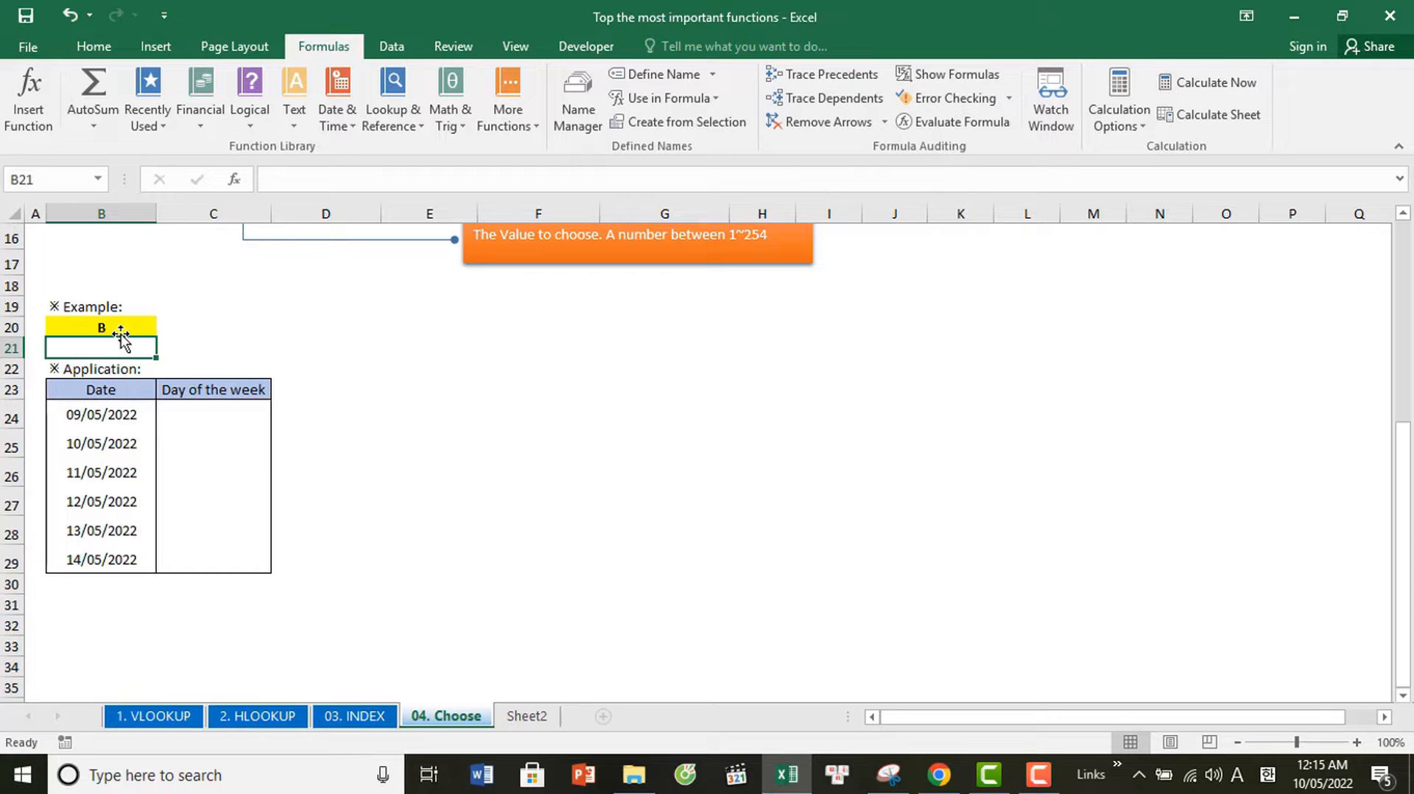
# Change the index number of the CHOOSE formula in B20 to 3
pyautogui.click(118, 329)
pyautogui.doubleClick(114, 327)
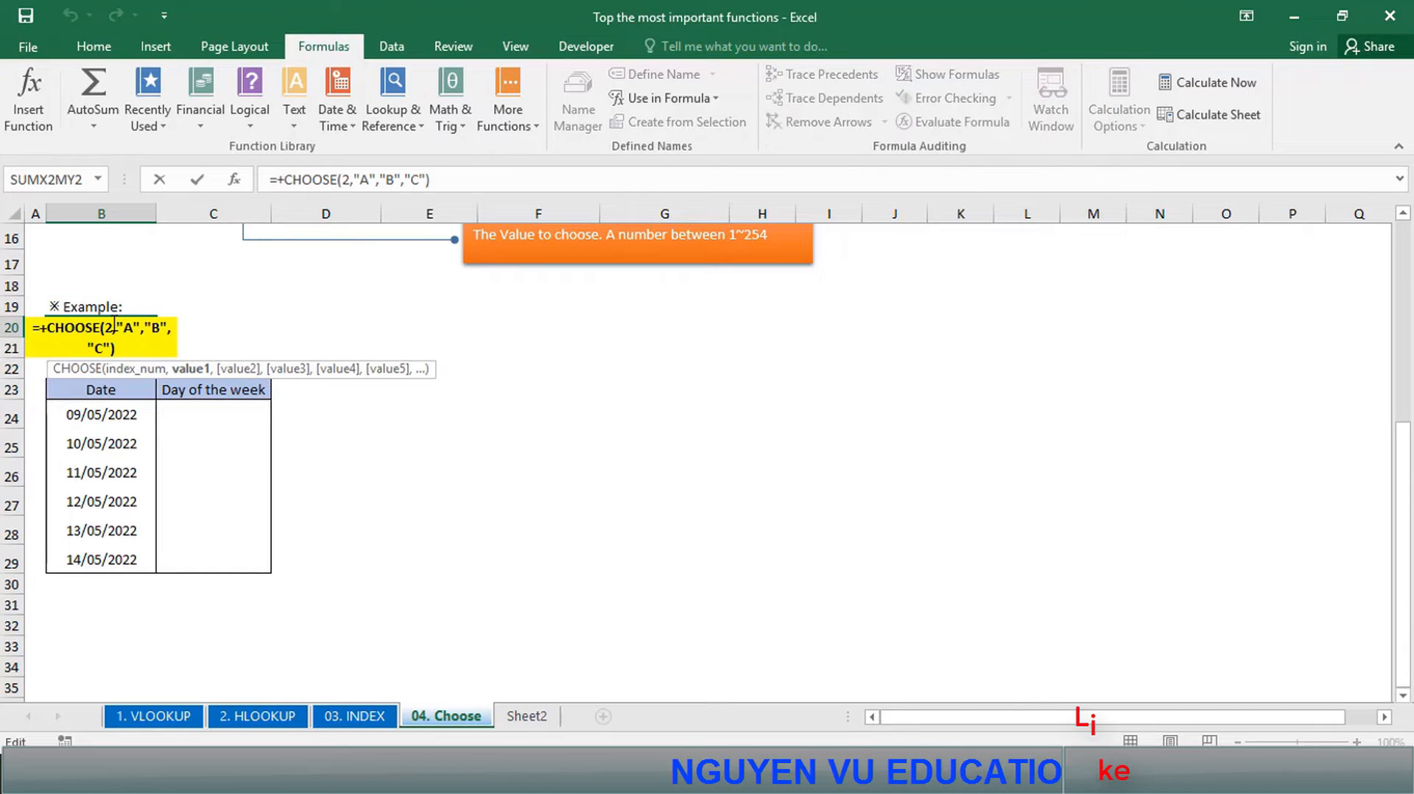
pyautogui.press('BackSpace')
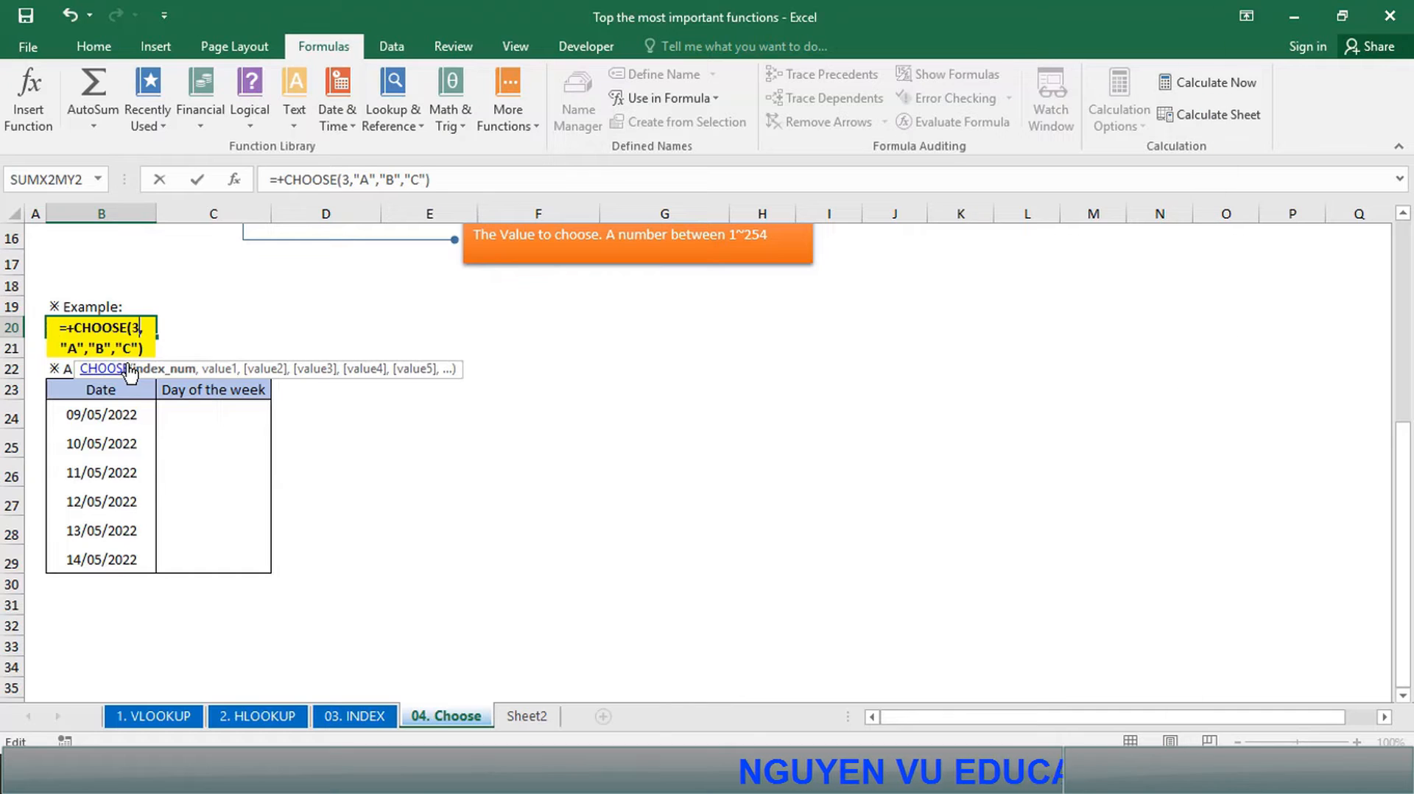
pyautogui.write('3')
pyautogui.press('Return')
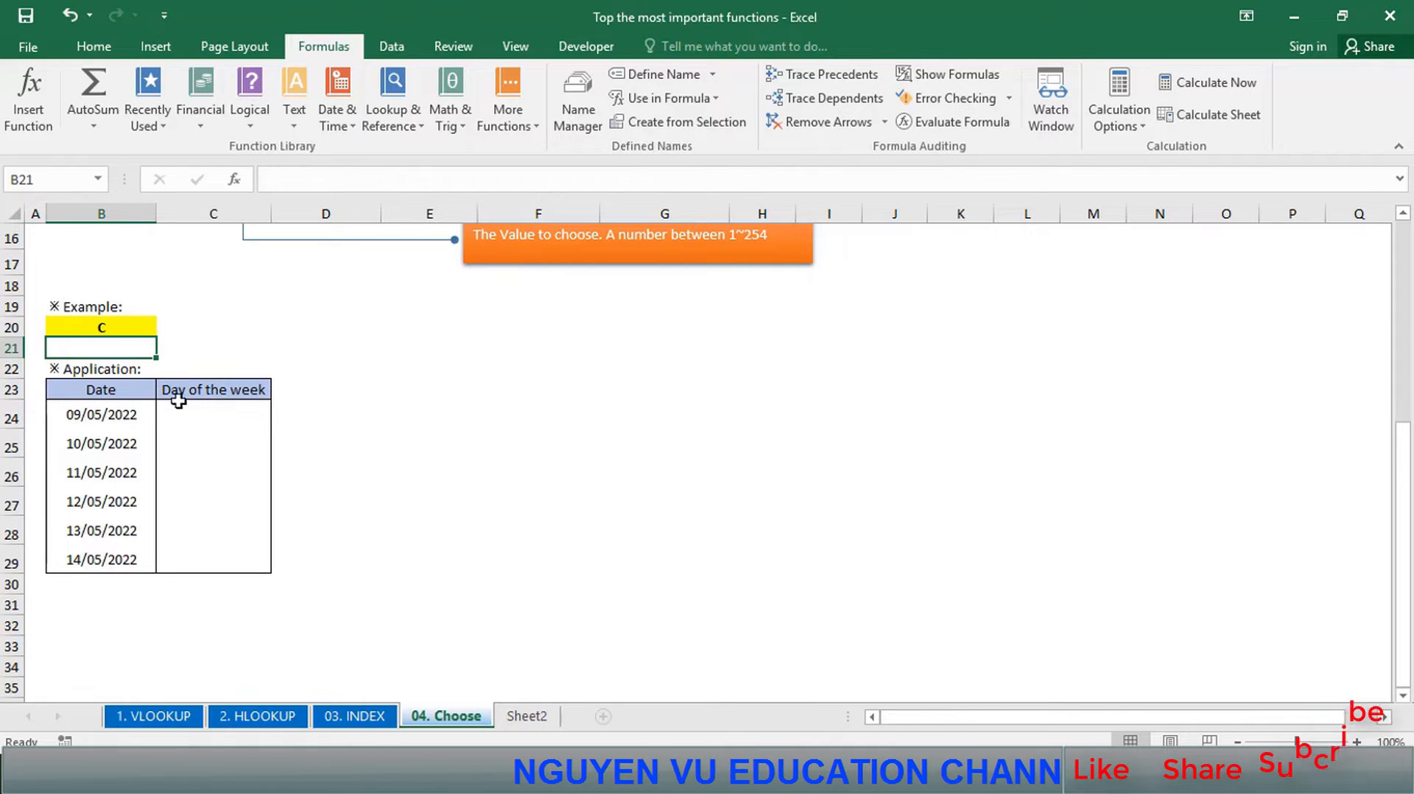
# Start a CHOOSE formula in C24, the first cell under Day of the week
pyautogui.moveTo(103, 390); pyautogui.dragTo(113, 552)
pyautogui.click(278, 528)
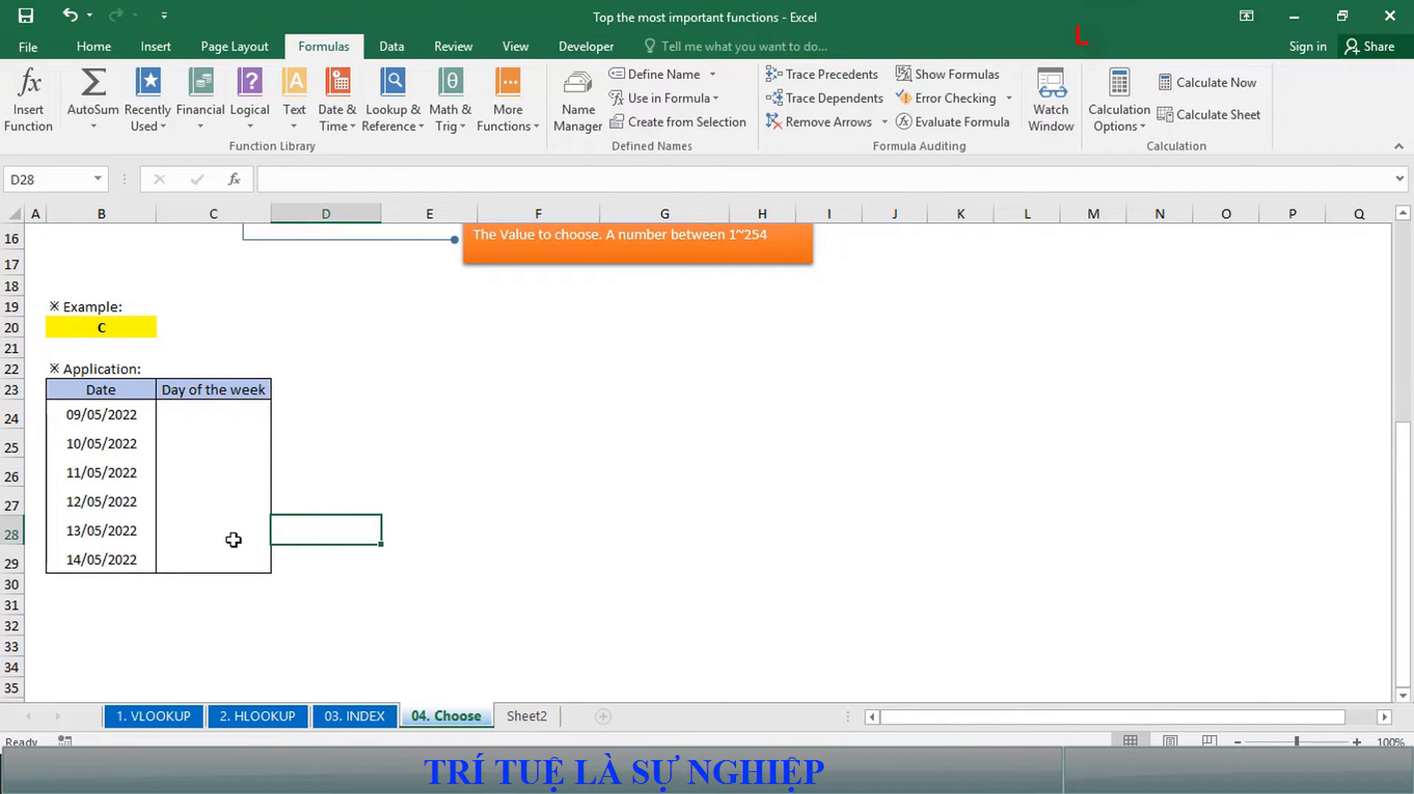
pyautogui.click(217, 420)
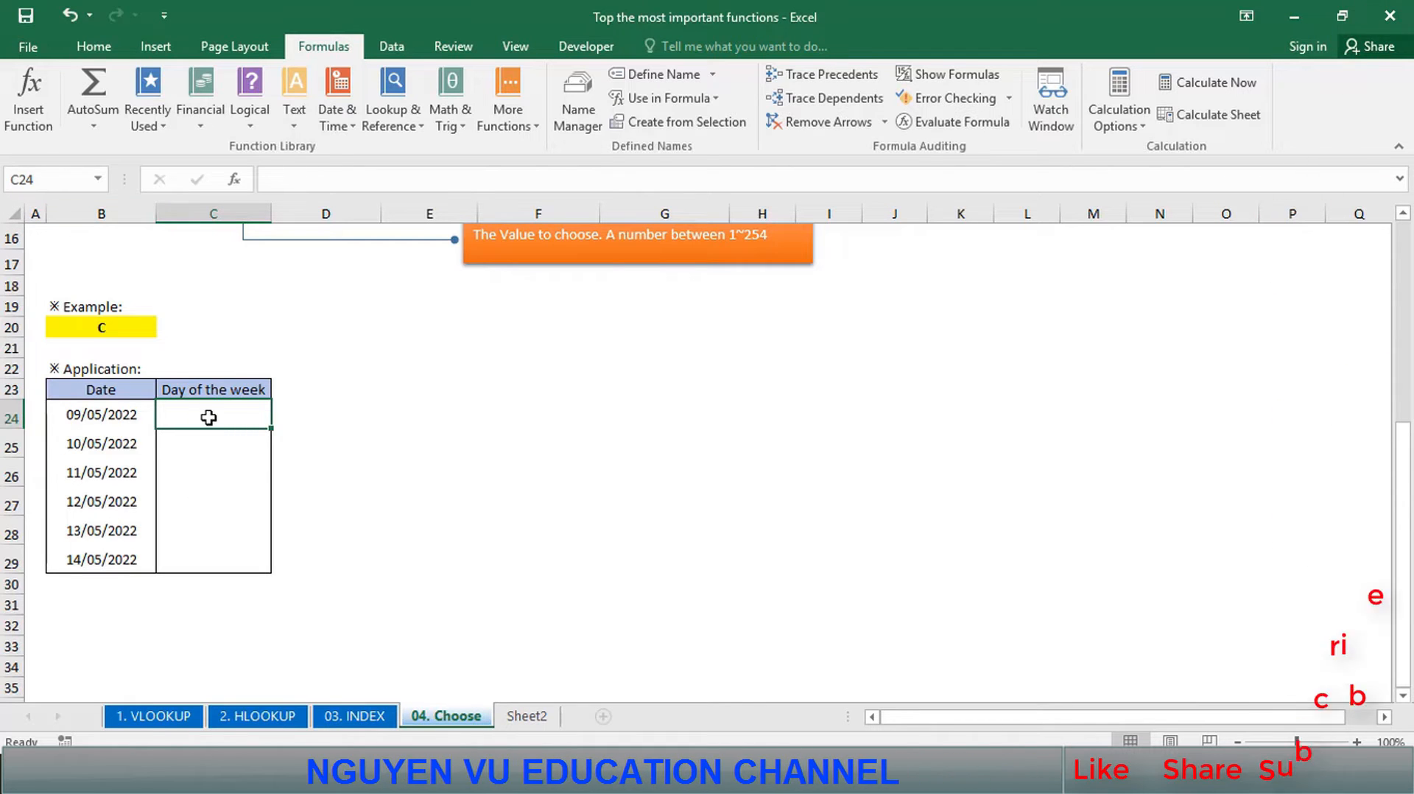
pyautogui.write('+CHOO')
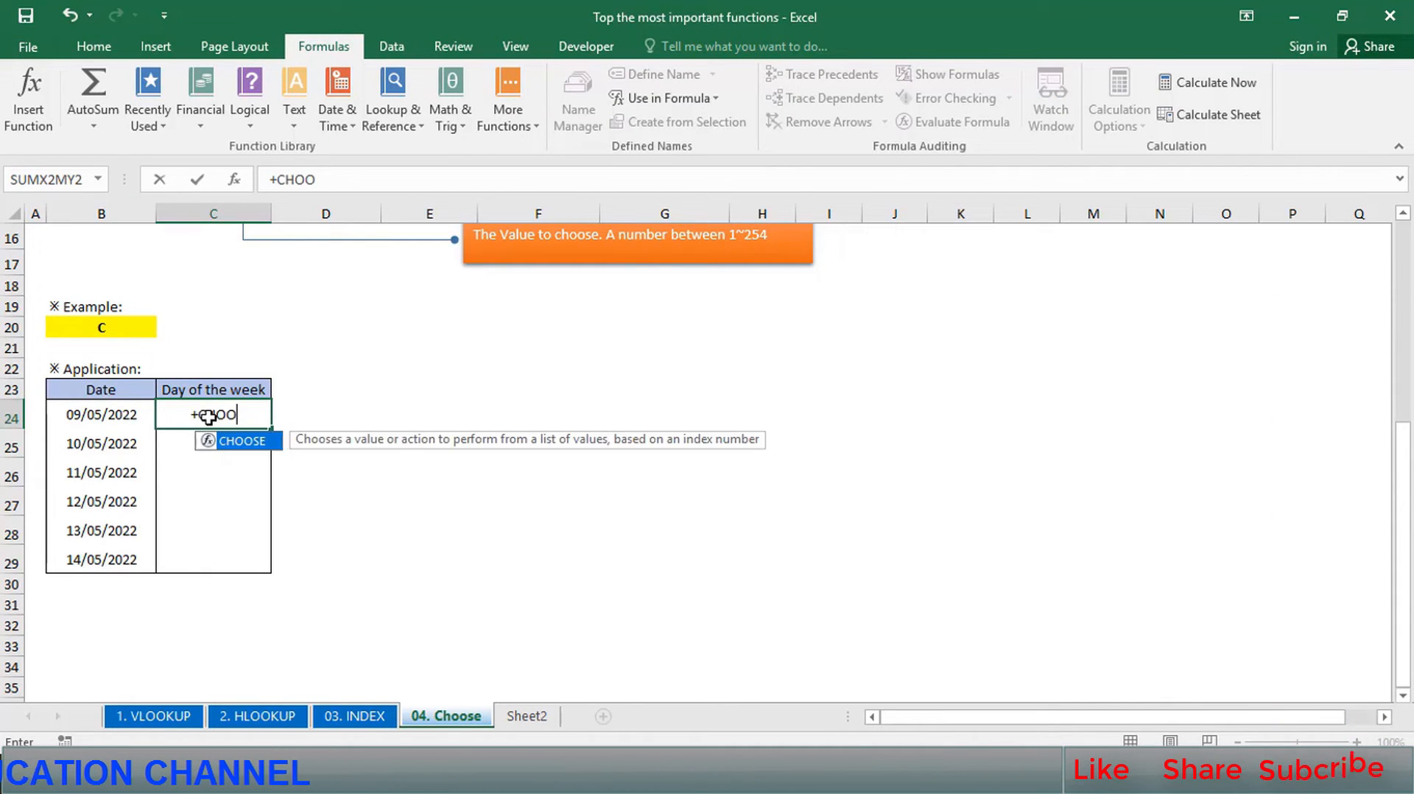
pyautogui.write('SE()')
pyautogui.click(226, 417)
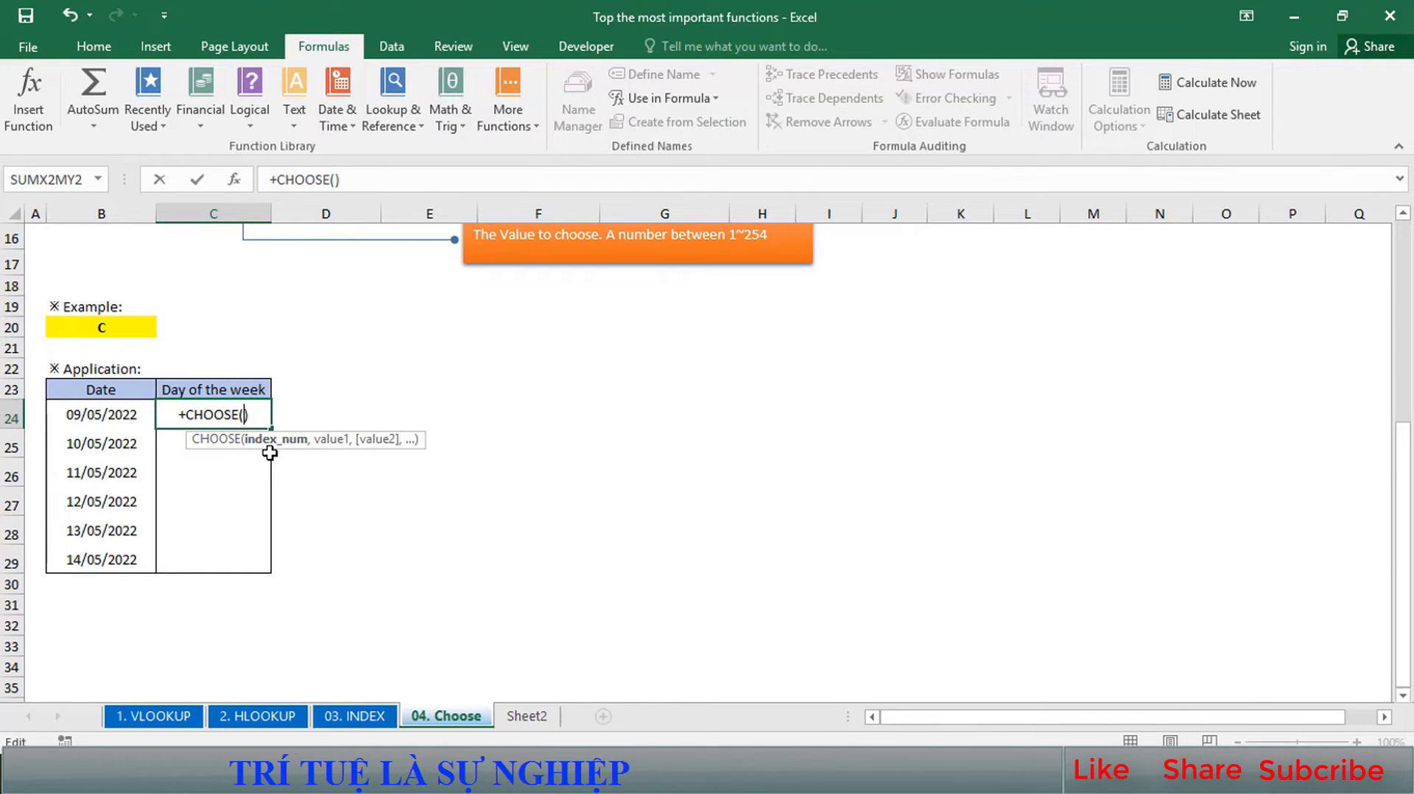
# Use WEEKDAY of the date in B24 as the index number of the CHOOSE formula in C24
pyautogui.write('W')
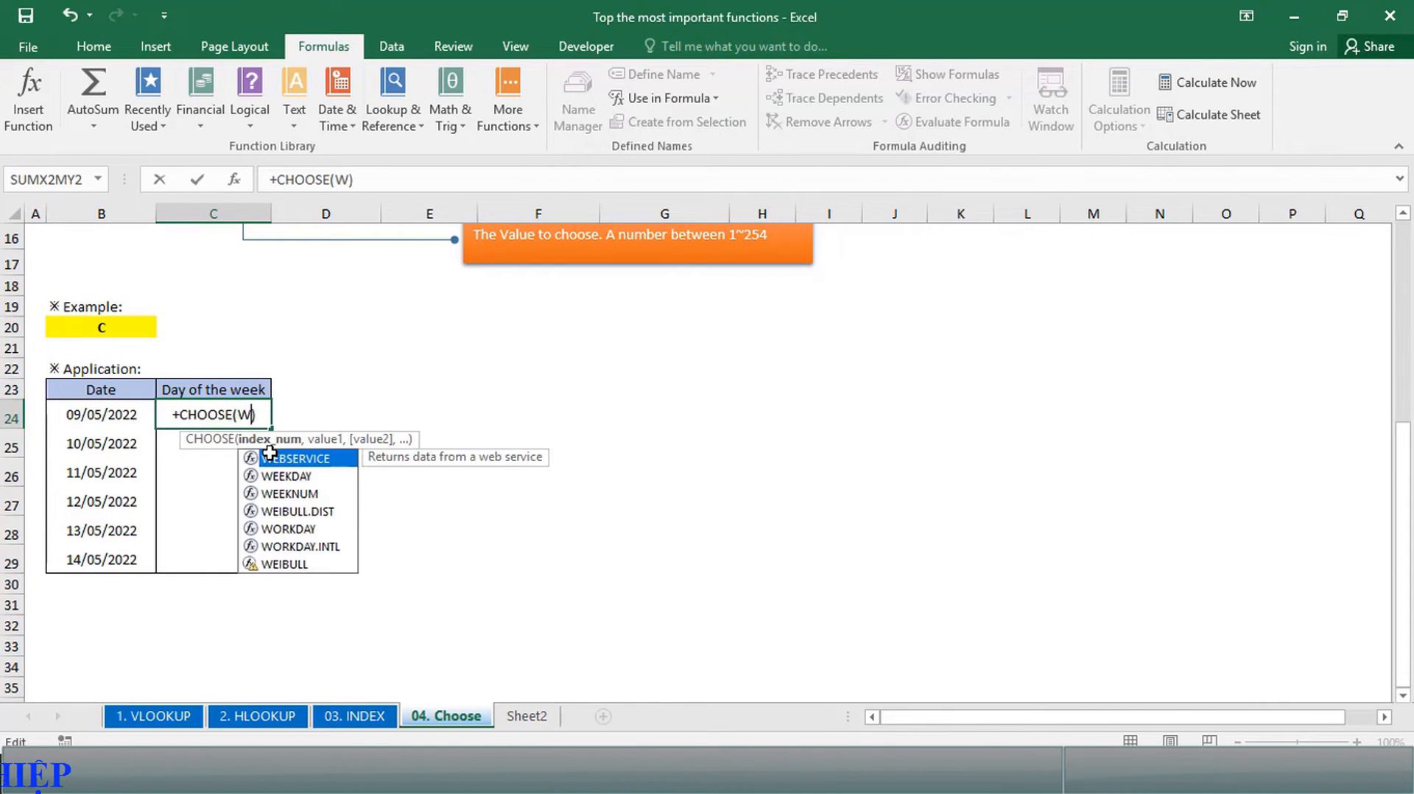
pyautogui.write('EEKDAY')
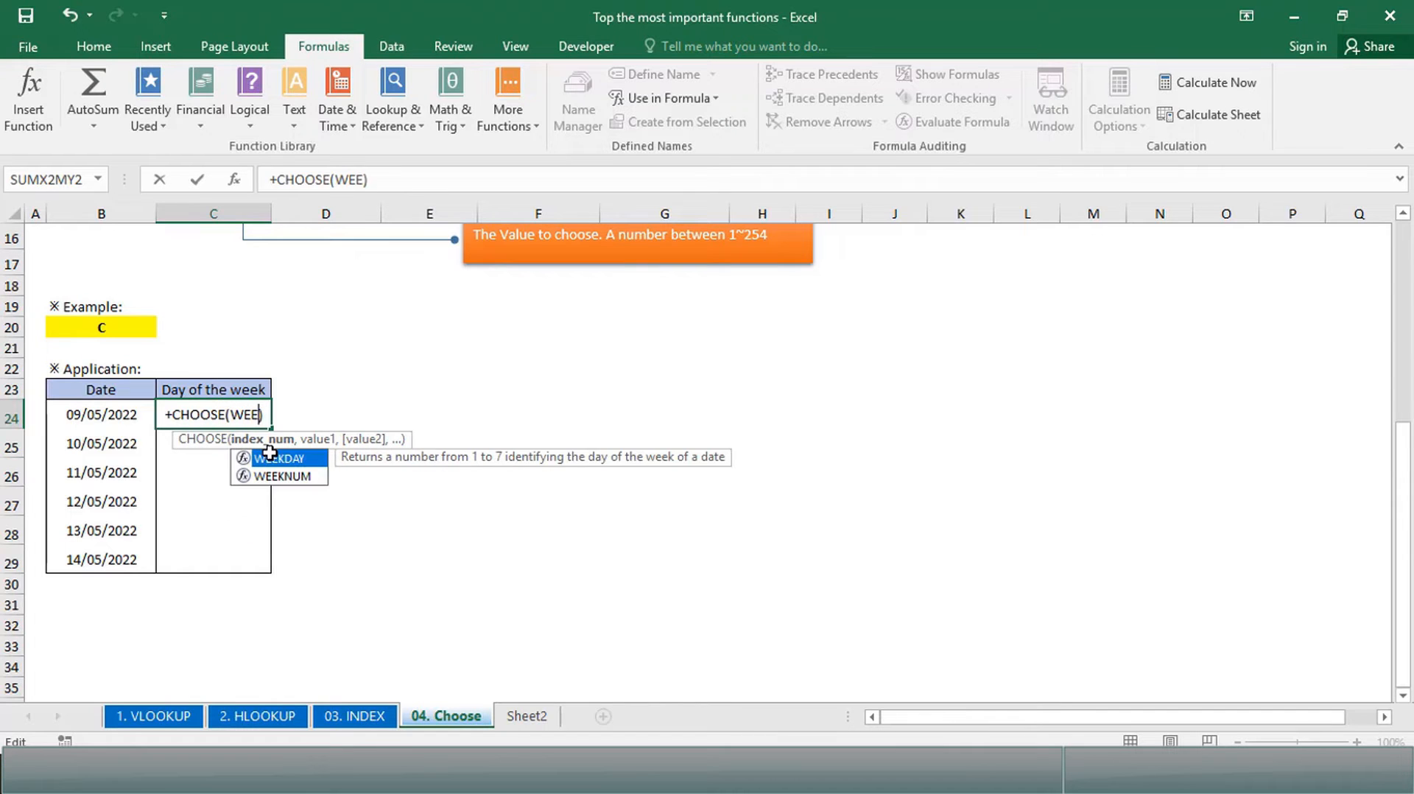
pyautogui.write('()')
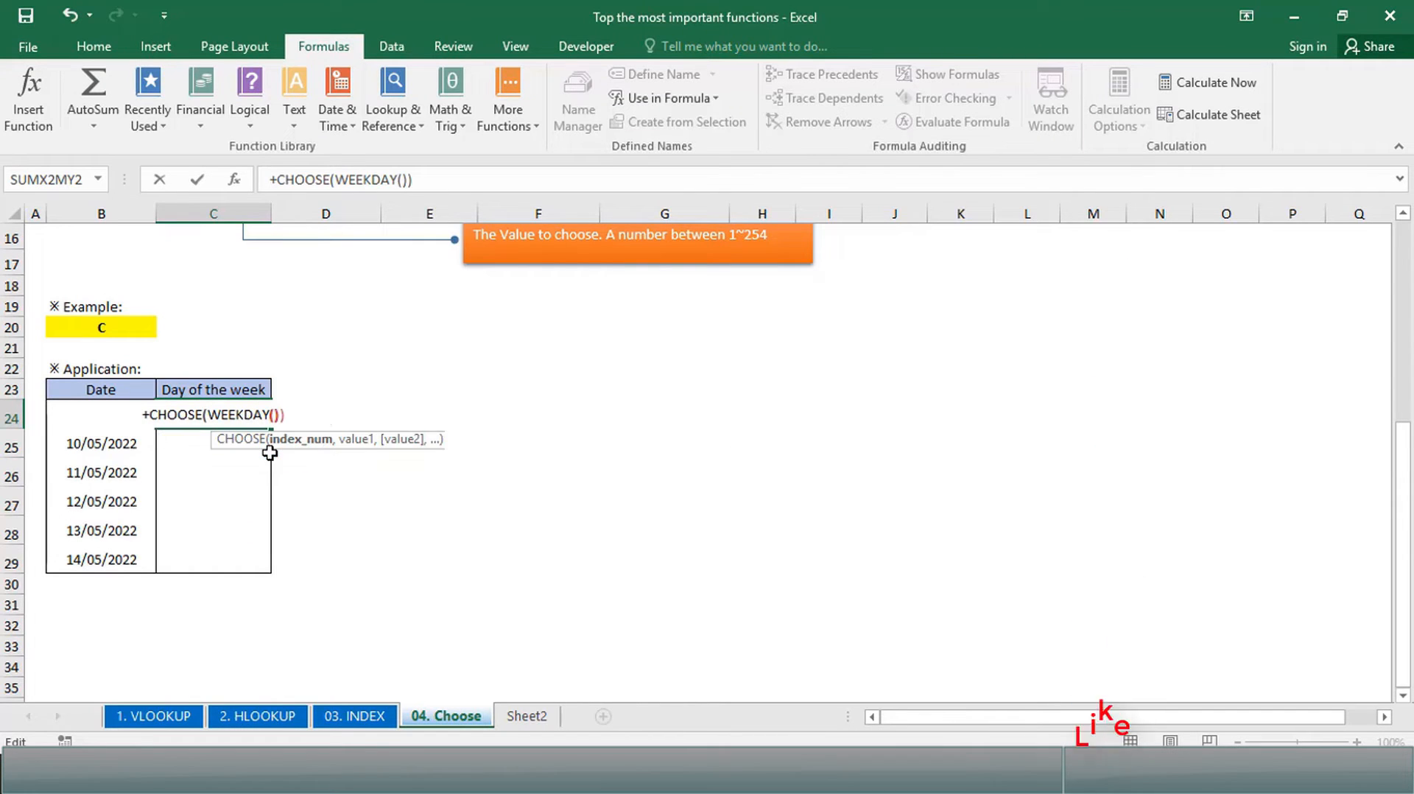
pyautogui.click(274, 413)
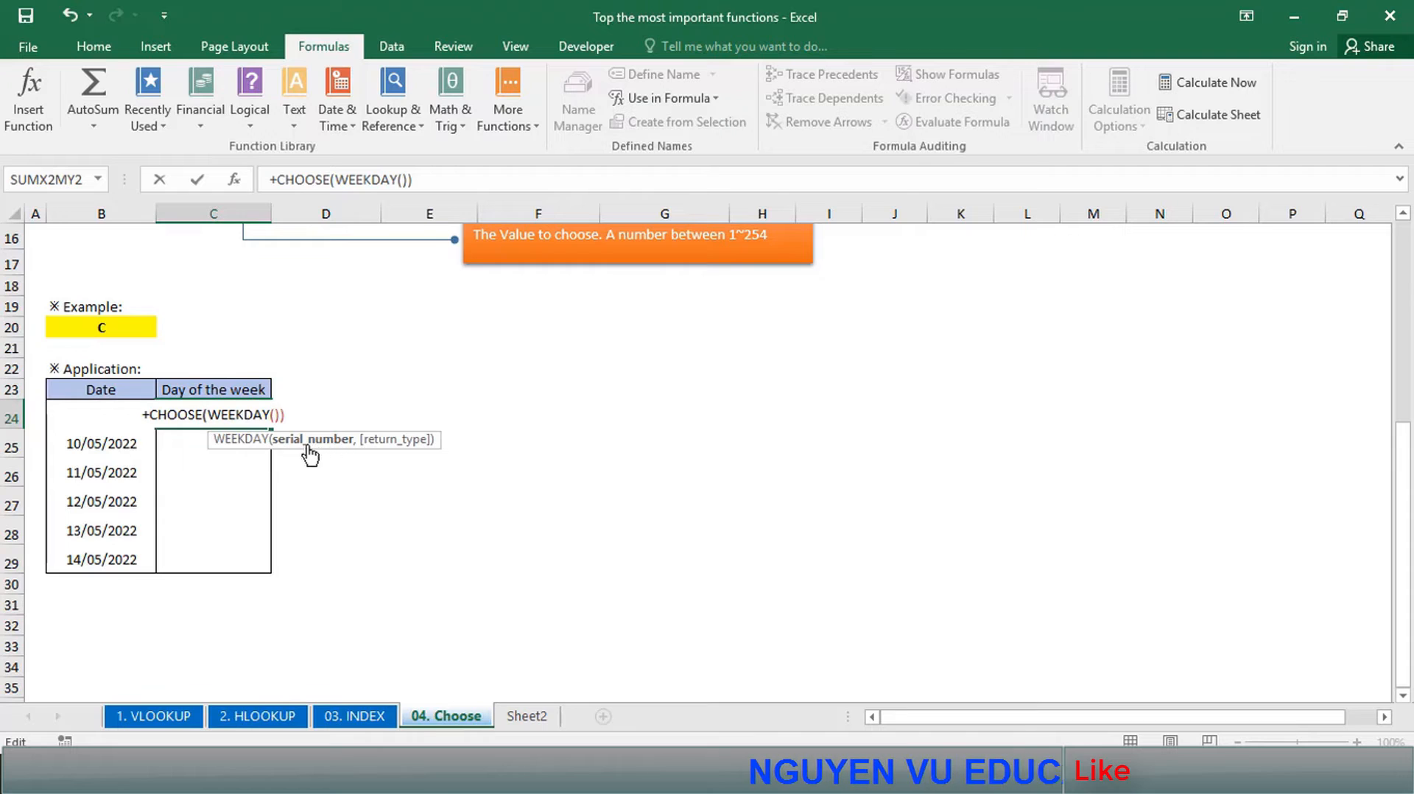
pyautogui.click(103, 502)
pyautogui.press('Up')
pyautogui.press('Up')
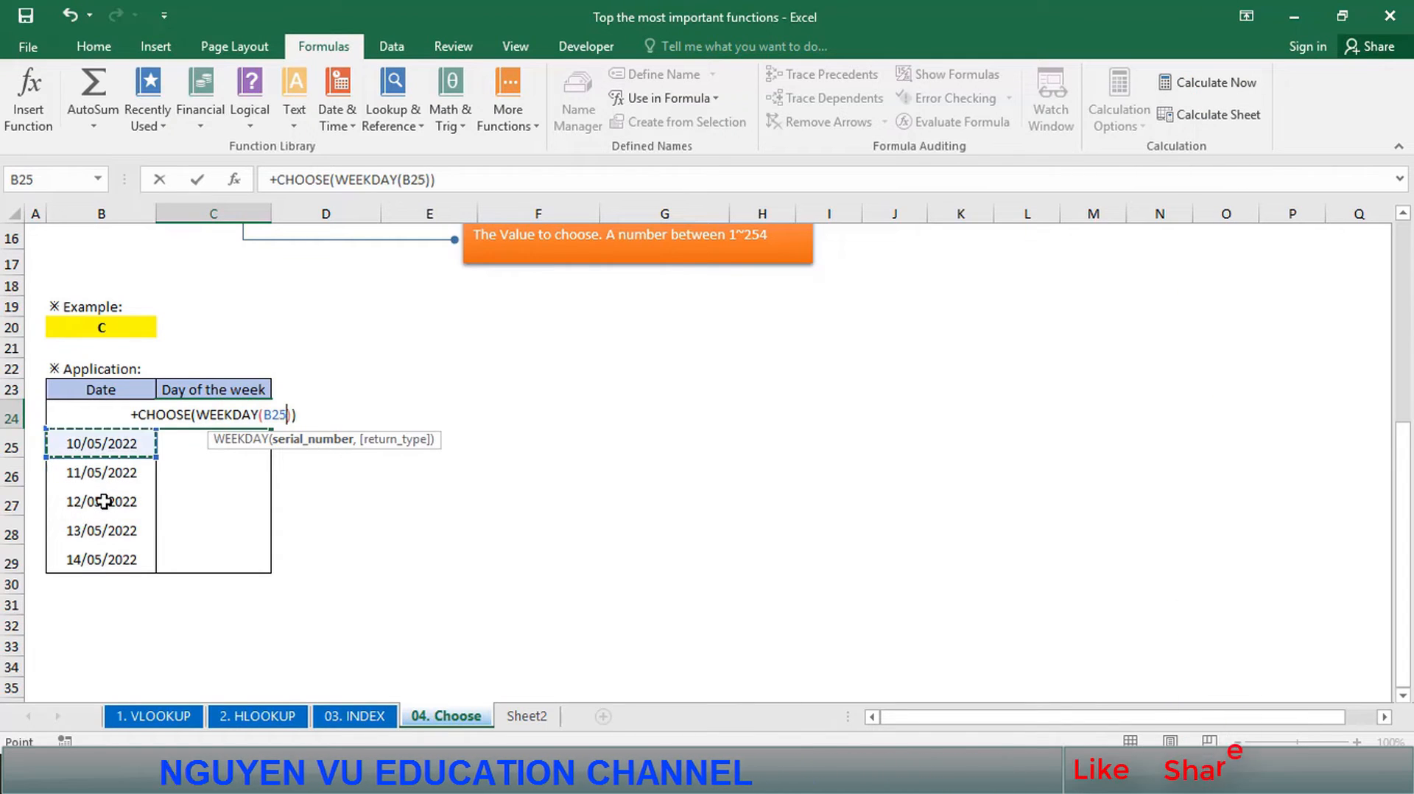
pyautogui.press('Up')
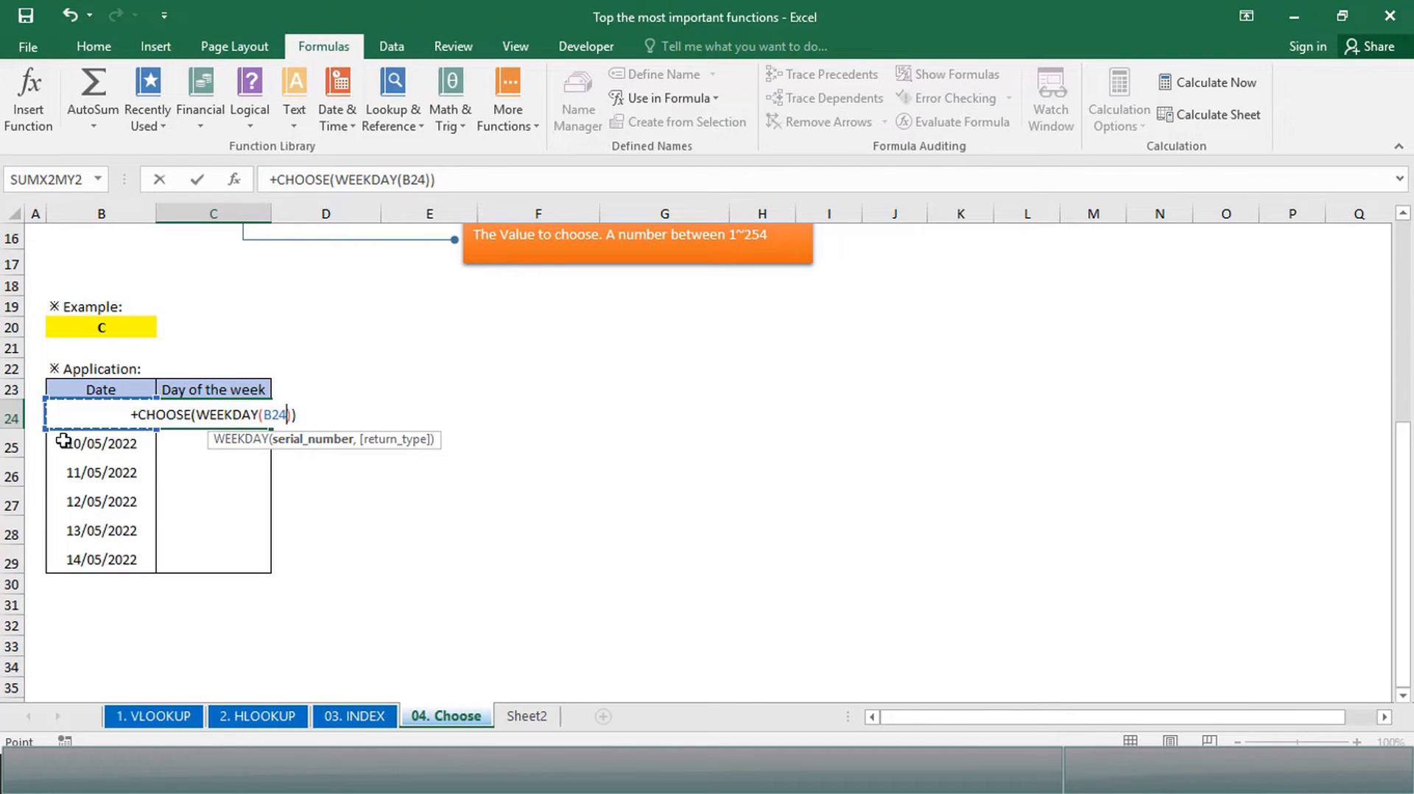
# Add "SUN" and "MON" as the first two values of the CHOOSE formula, after the WEEKDAY argument
pyautogui.click(294, 414)
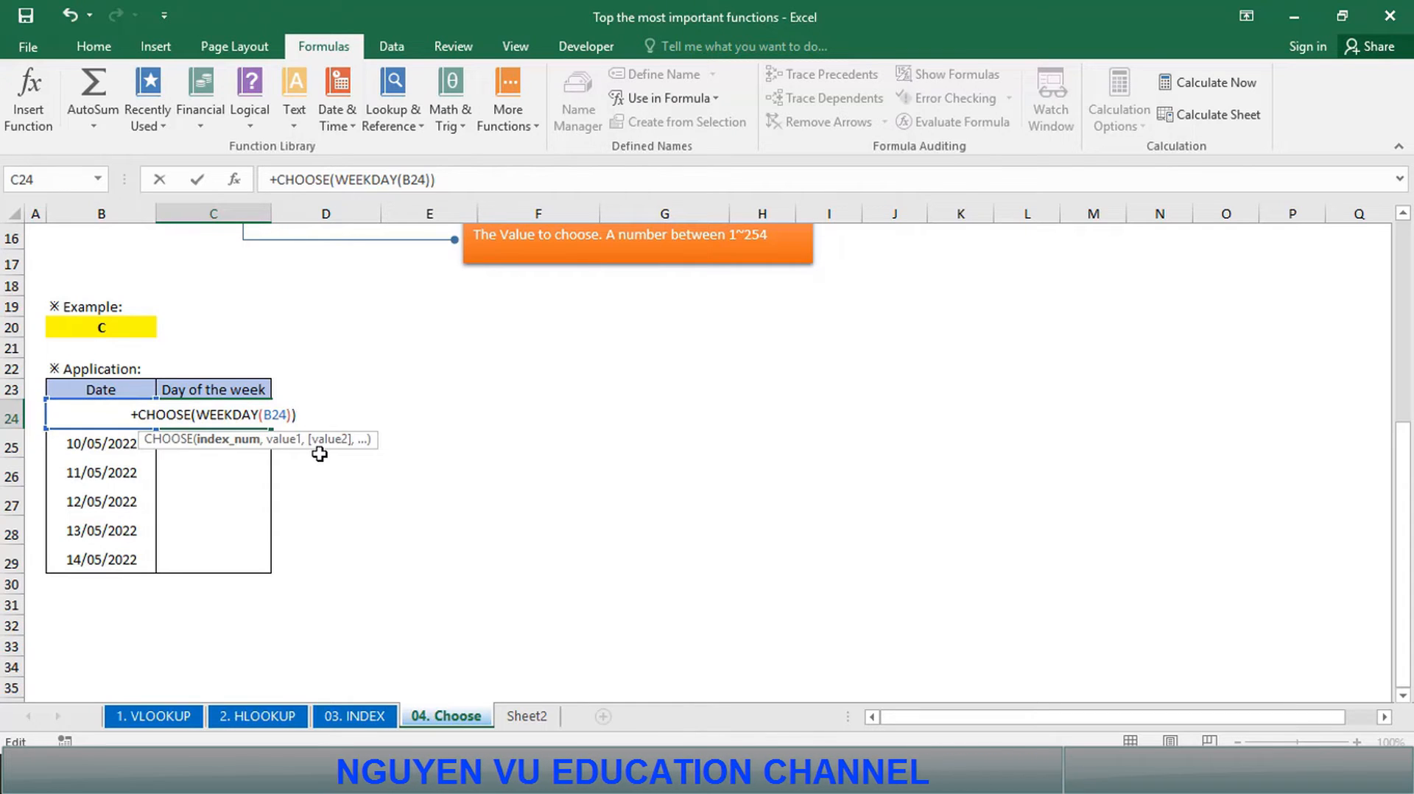
pyautogui.write(',""')
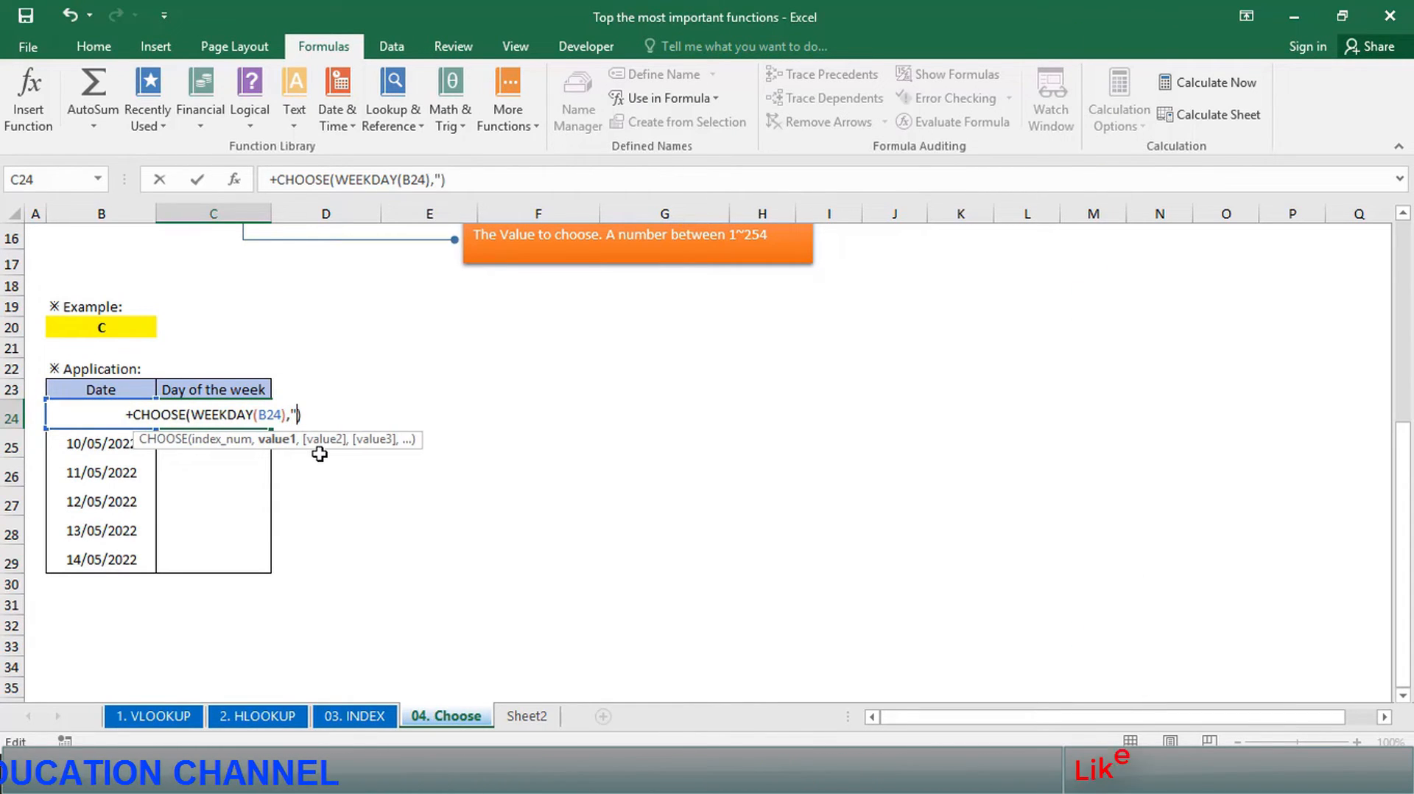
pyautogui.click(298, 414)
pyautogui.write('S')
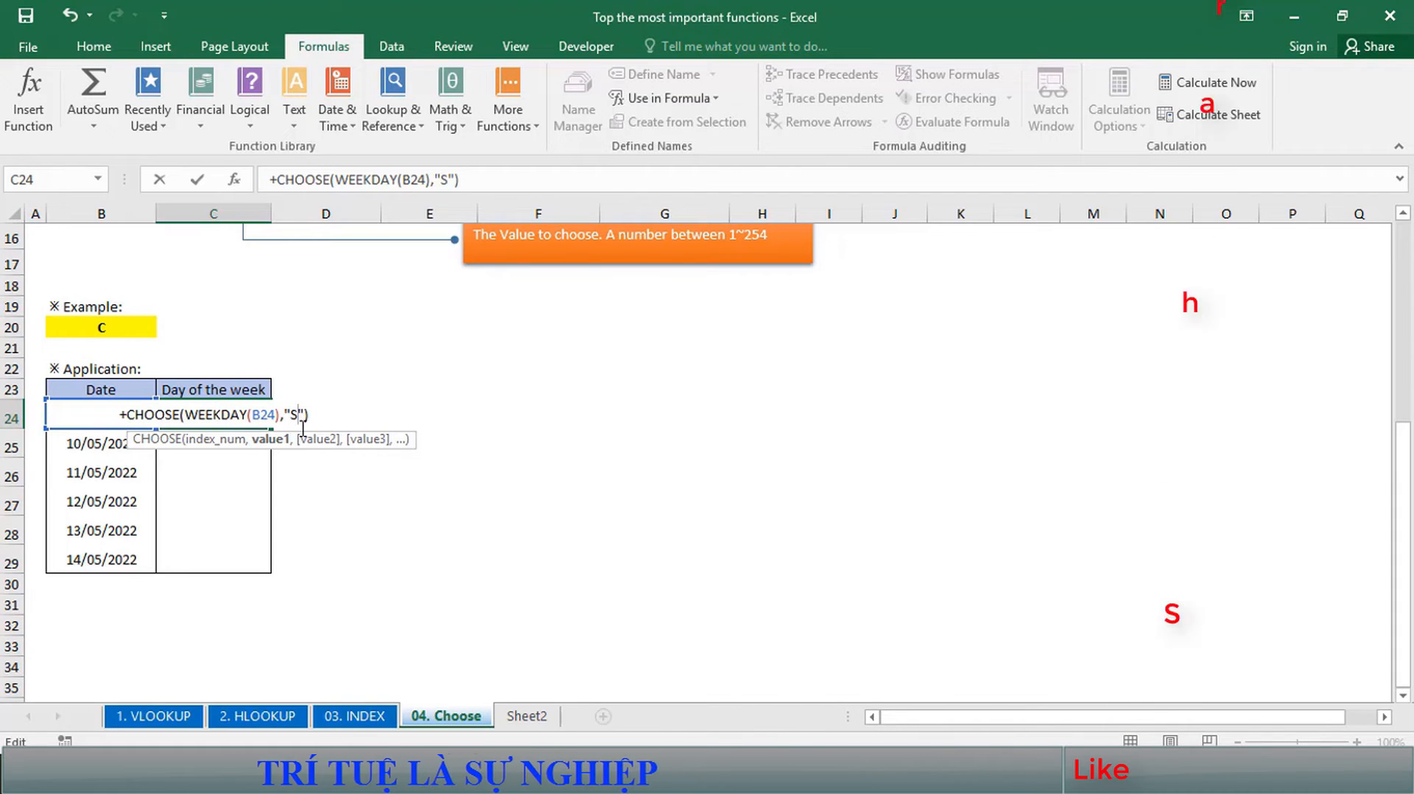
pyautogui.write('UN"')
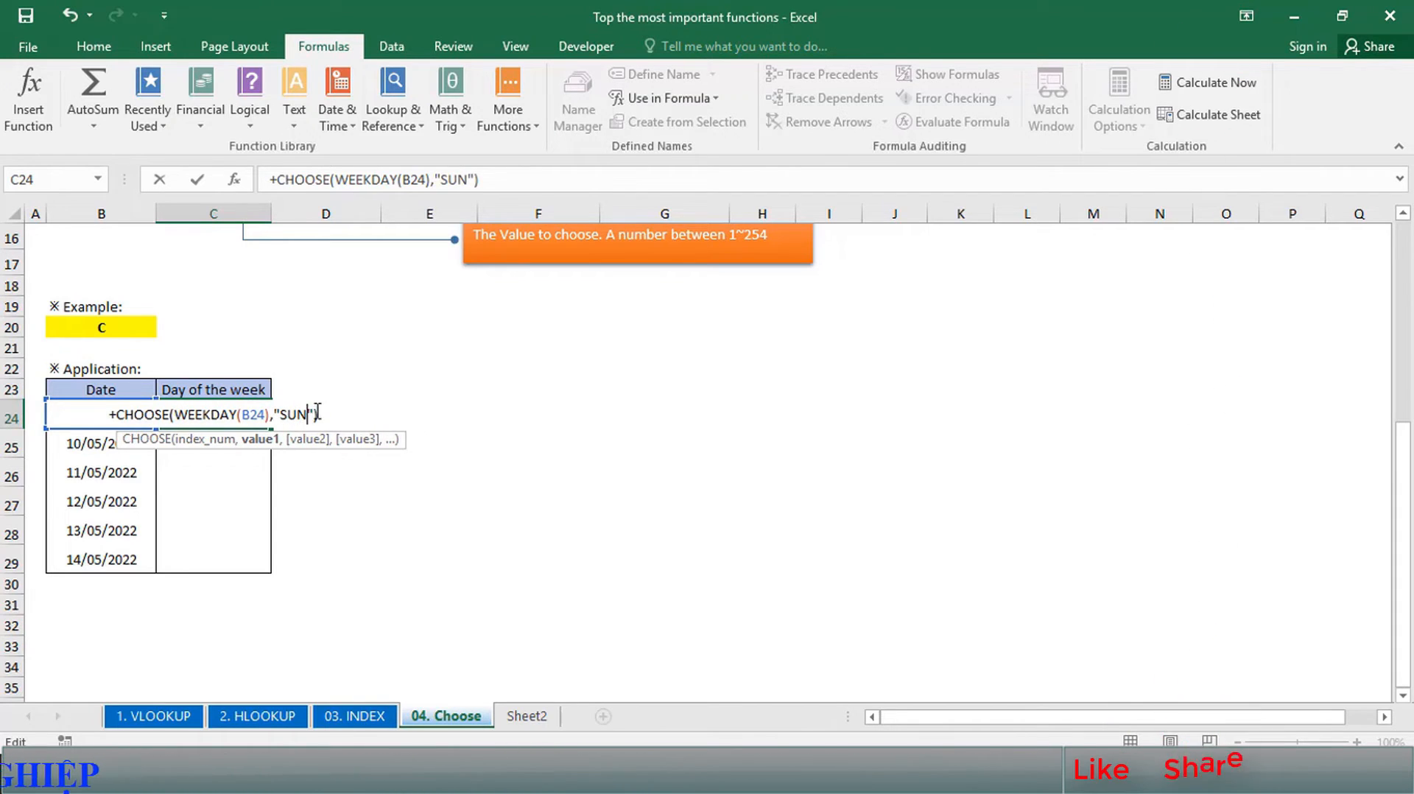
pyautogui.write(',"')
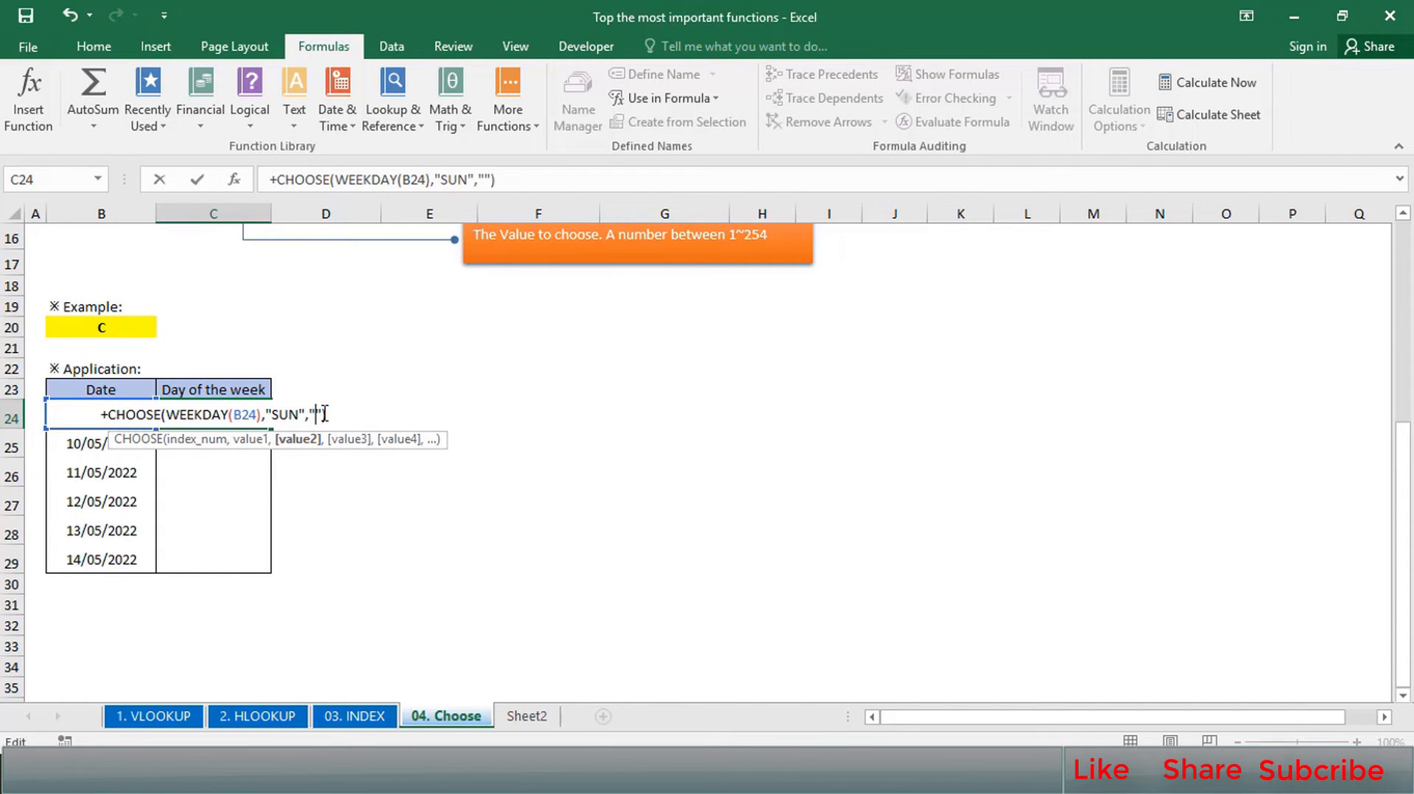
pyautogui.write('MON')
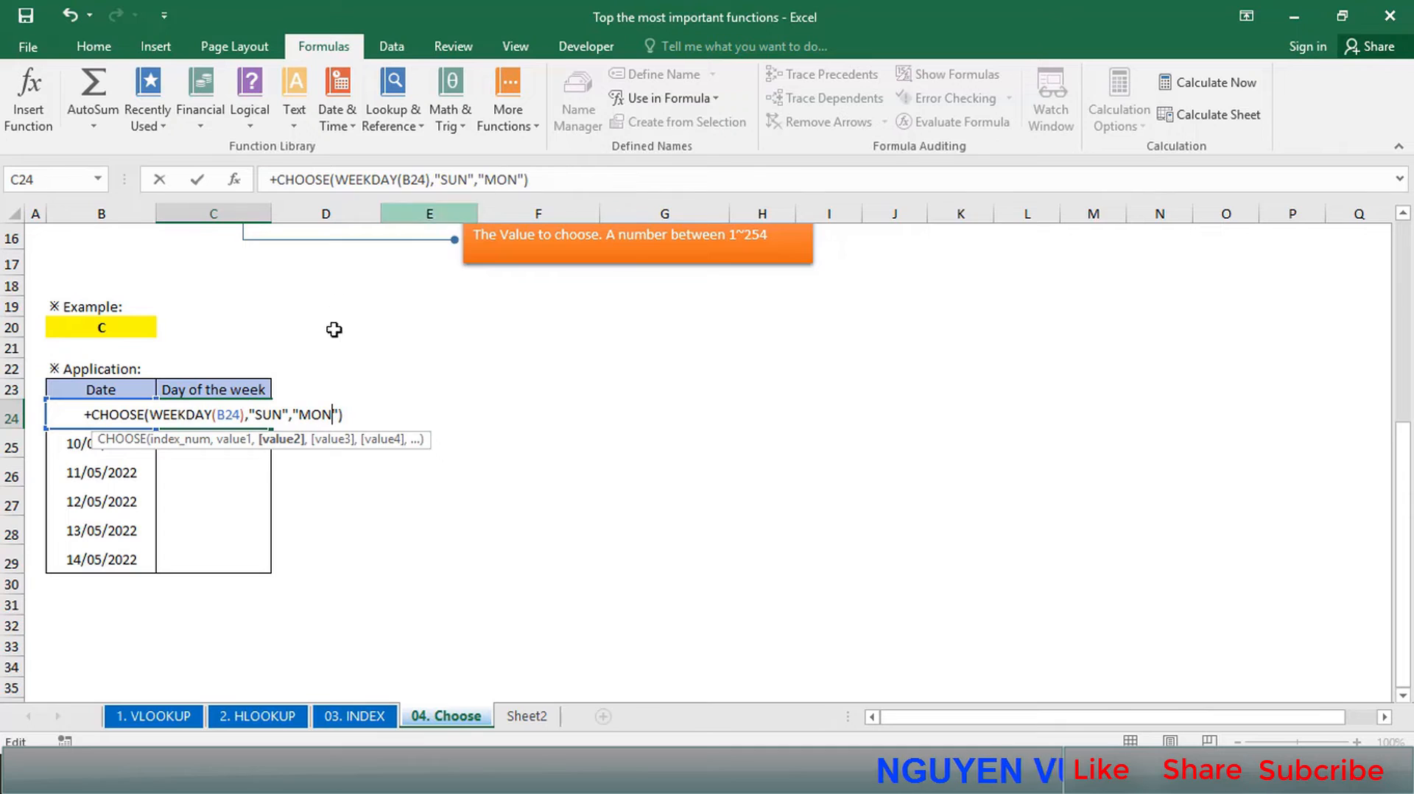
# Add "TUE" and "WED" as the third and fourth values of the CHOOSE formula in C24
pyautogui.click(340, 415)
pyautogui.write(',')
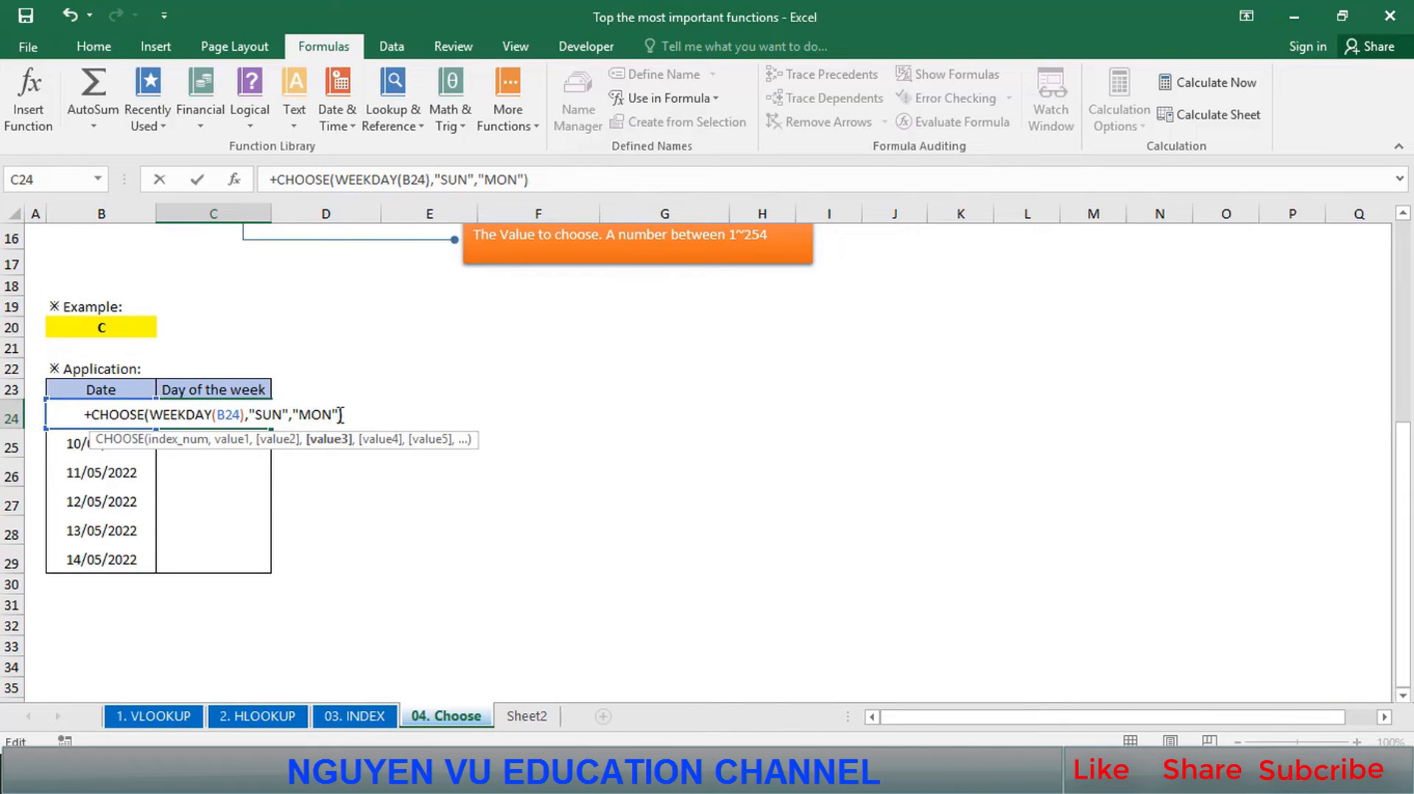
pyautogui.write('""')
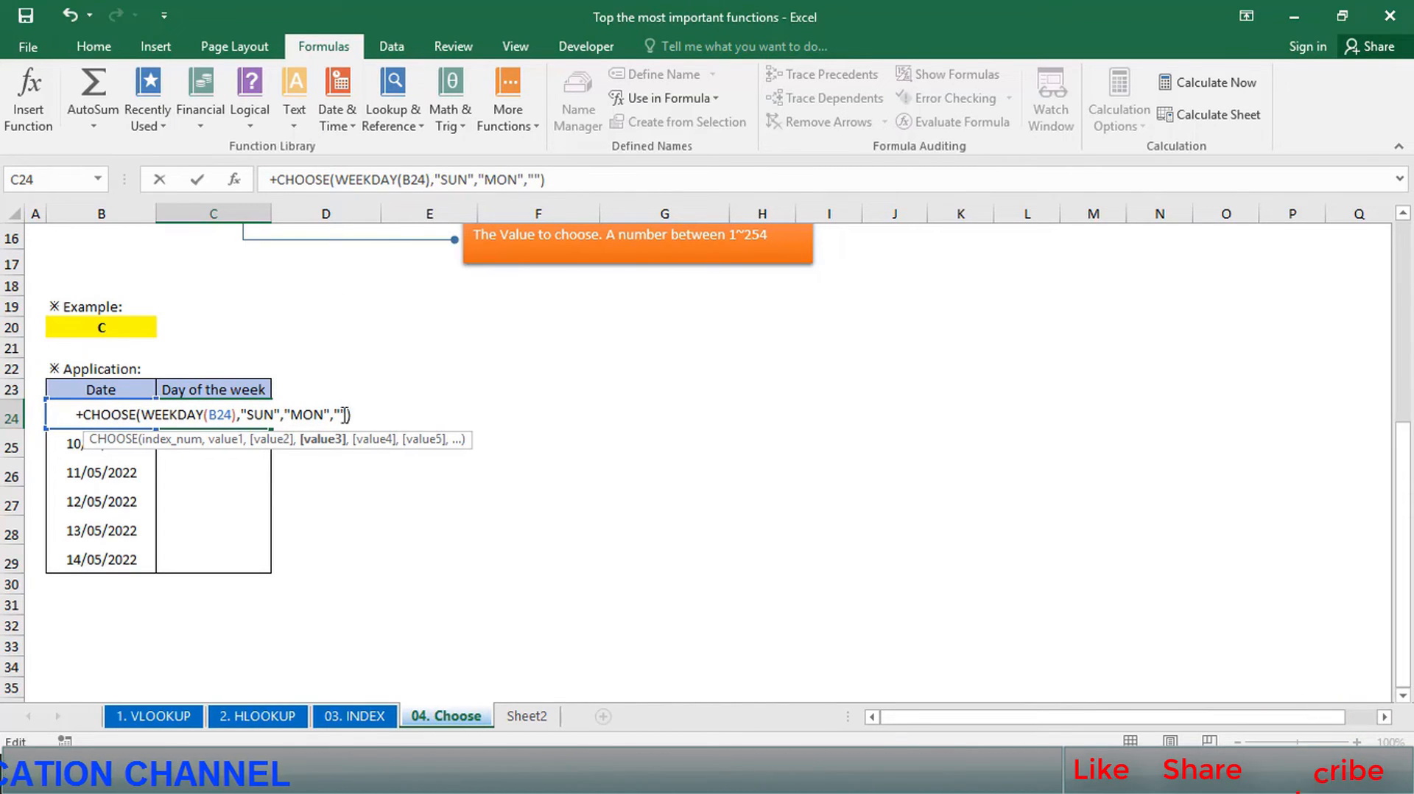
pyautogui.press('Left')
pyautogui.write('TUE')
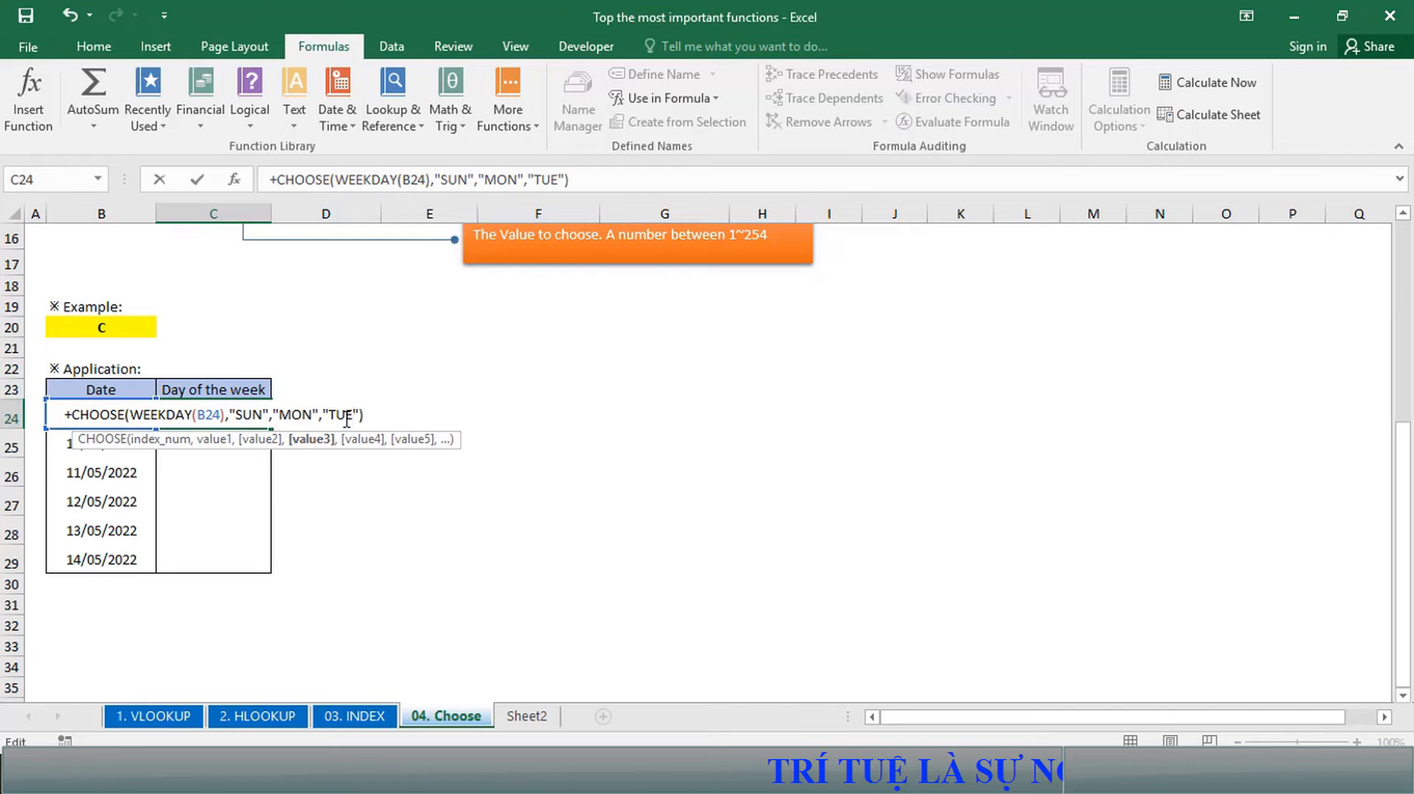
pyautogui.press('Right')
pyautogui.write(',""')
pyautogui.press('Left')
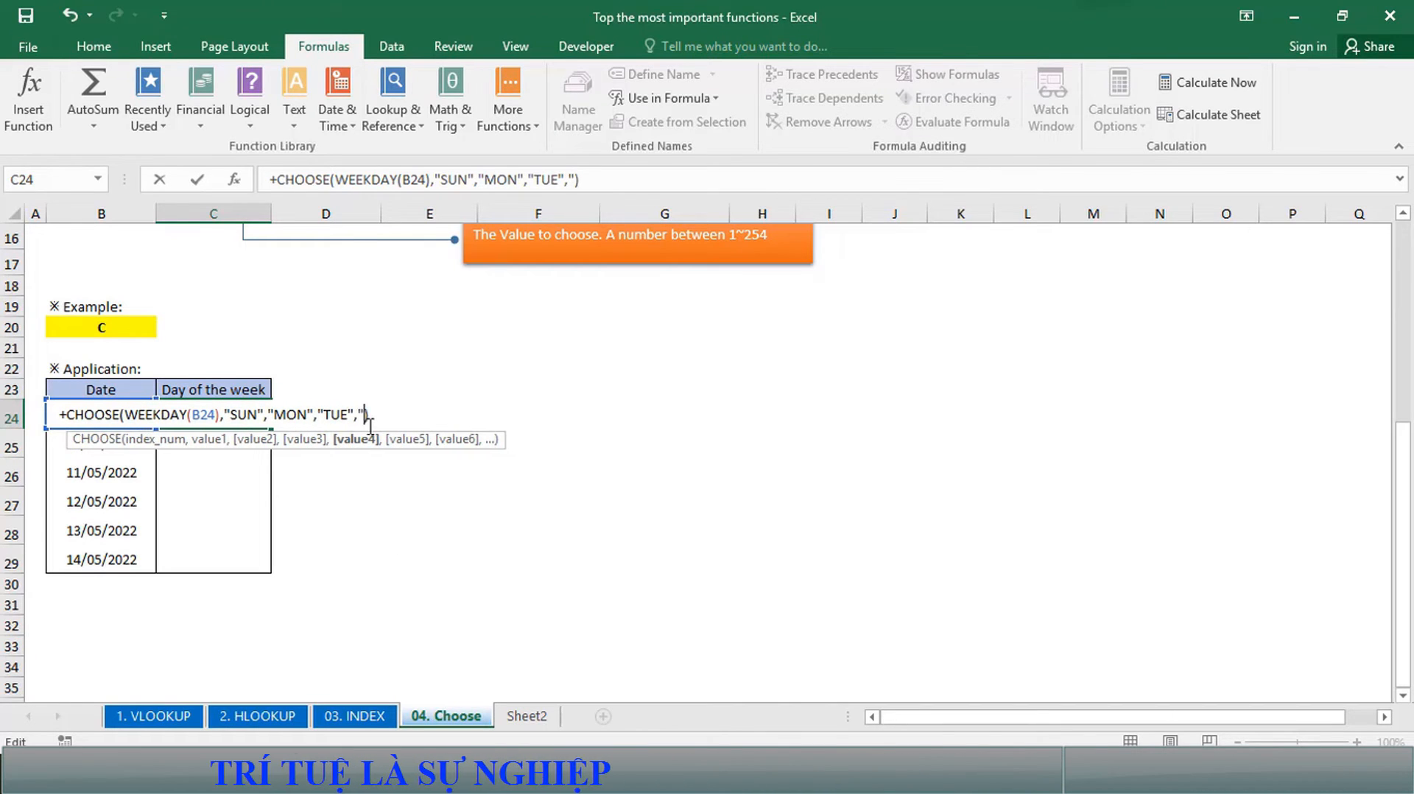
pyautogui.write('U')
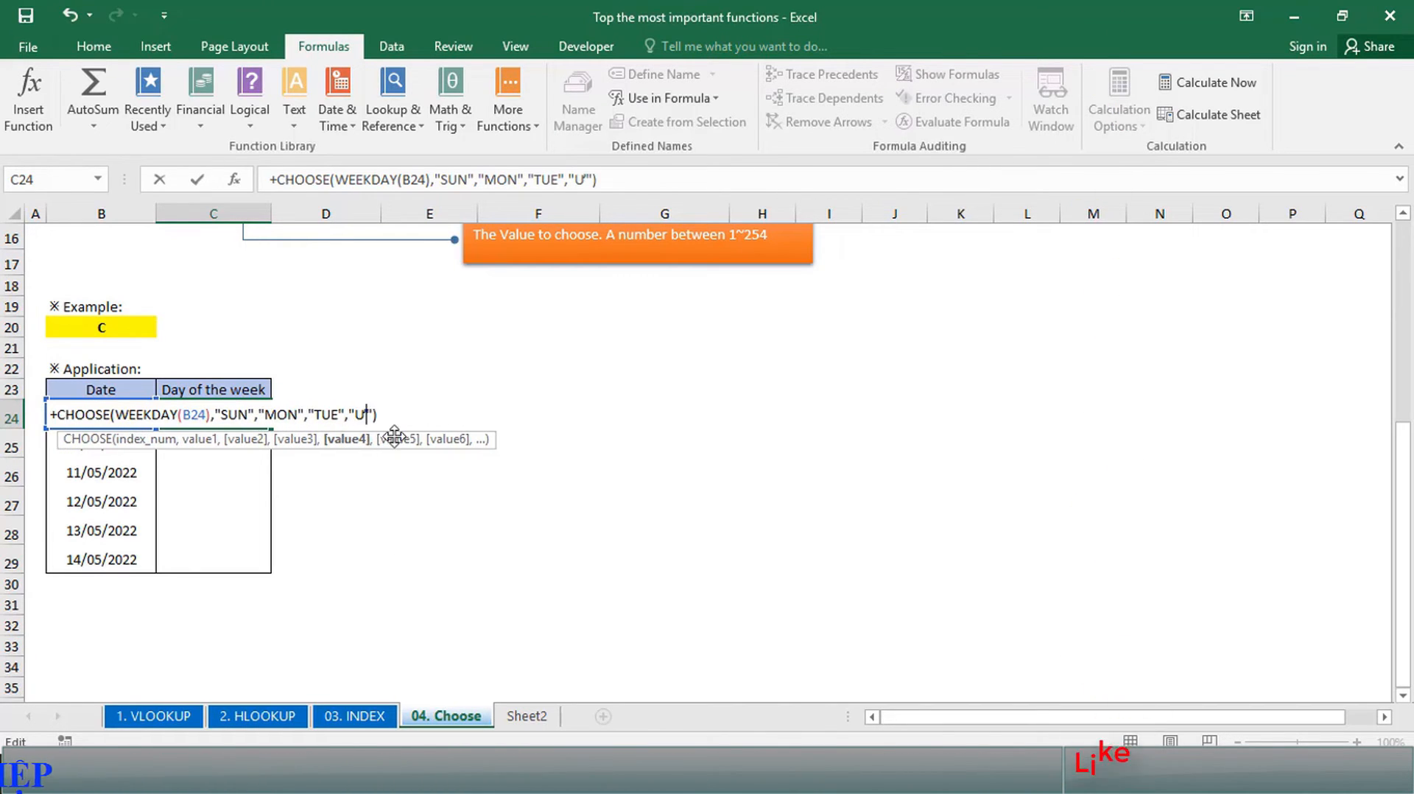
pyautogui.press('BackSpace')
pyautogui.write('WED')
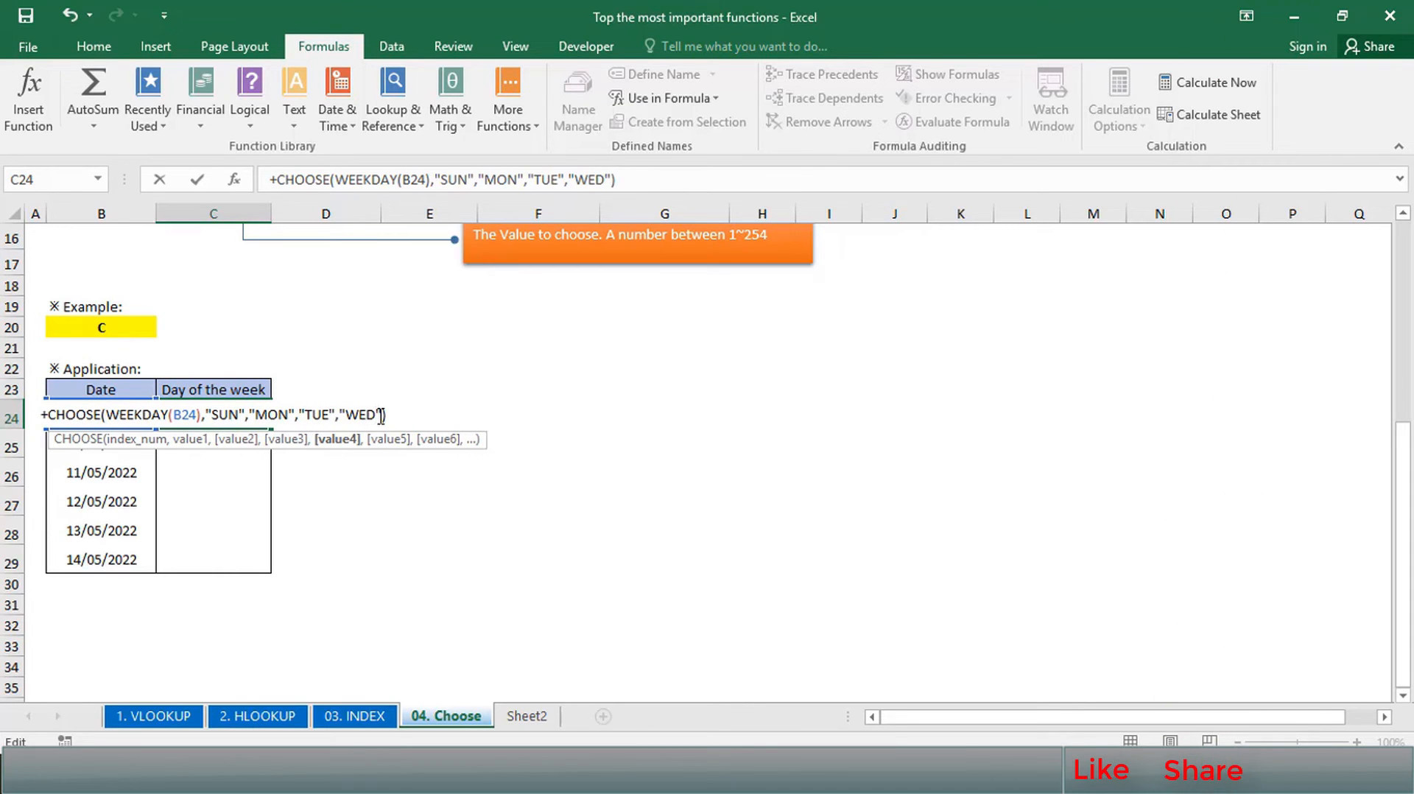
# Add "THU" and "FRI" as the fifth and sixth values of the CHOOSE formula in C24
pyautogui.press('Right')
pyautogui.write(',""')
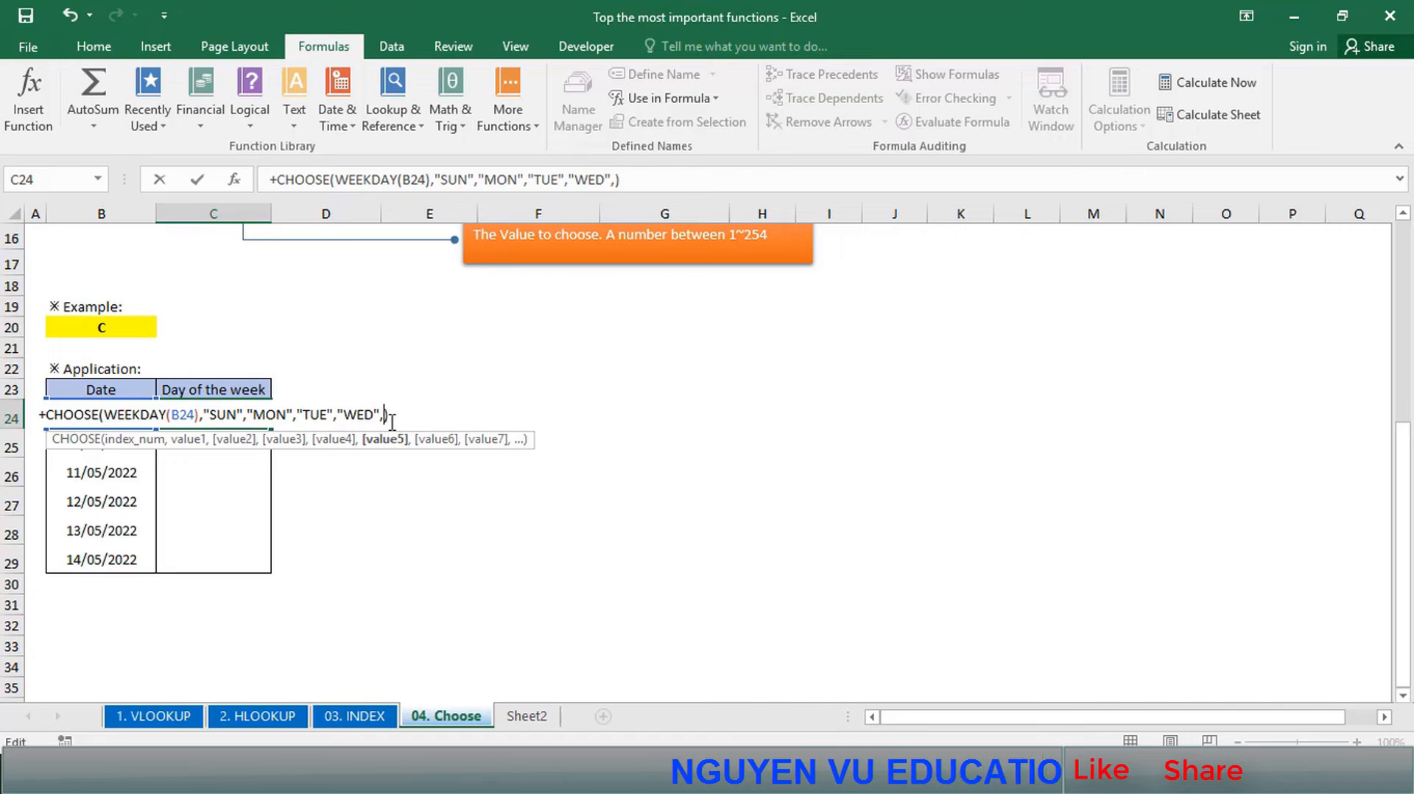
pyautogui.press('Left')
pyautogui.write('THU')
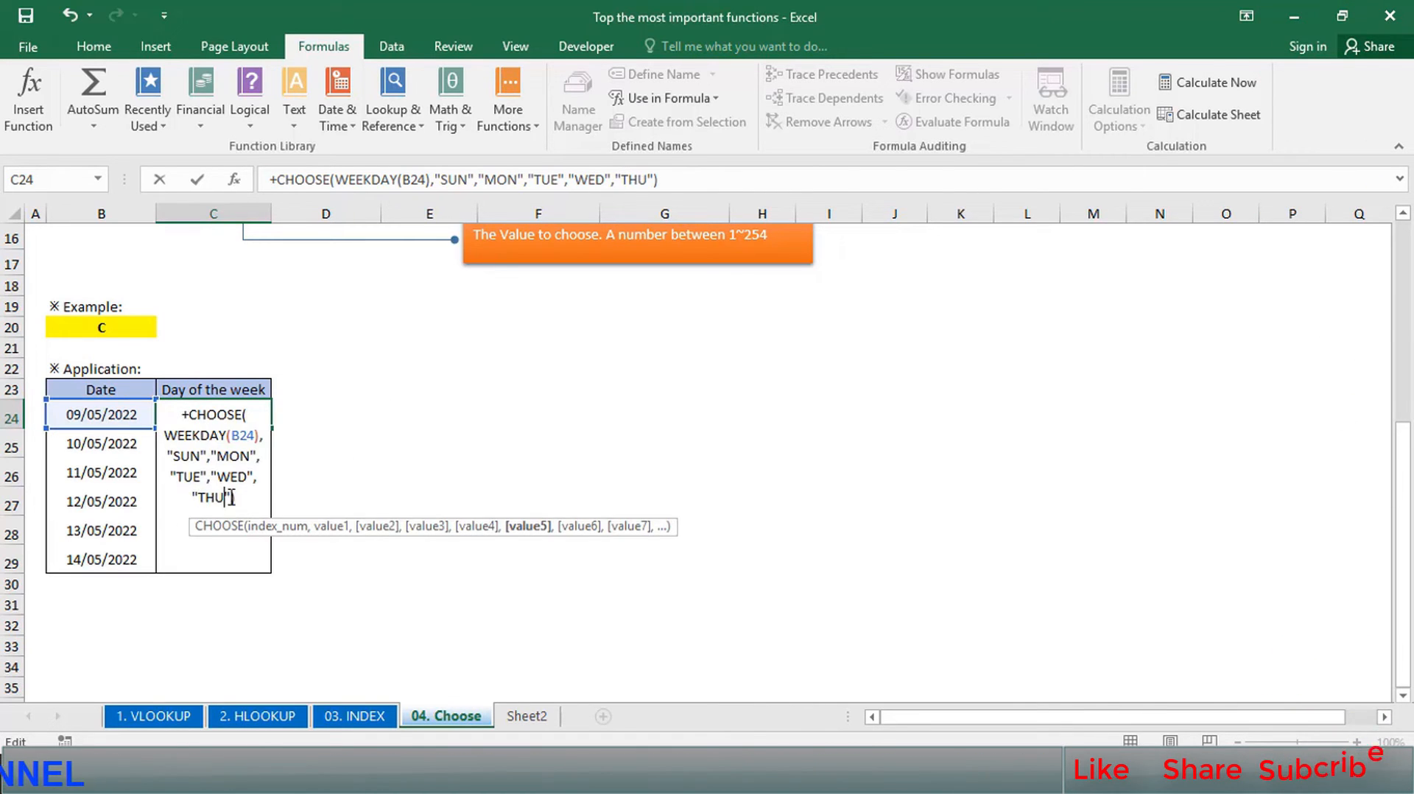
pyautogui.press('Right')
pyautogui.write(',""')
pyautogui.press('Left')
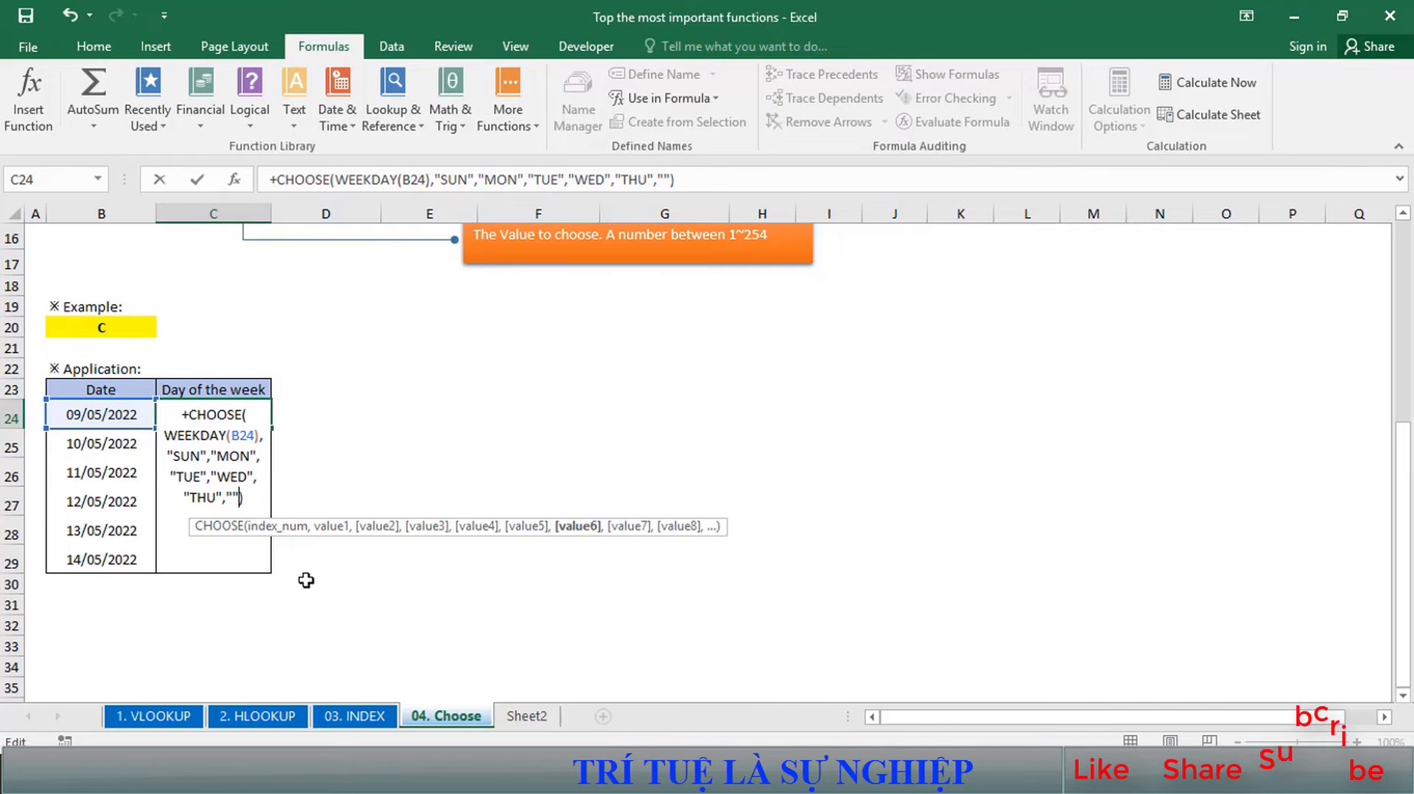
pyautogui.write('F')
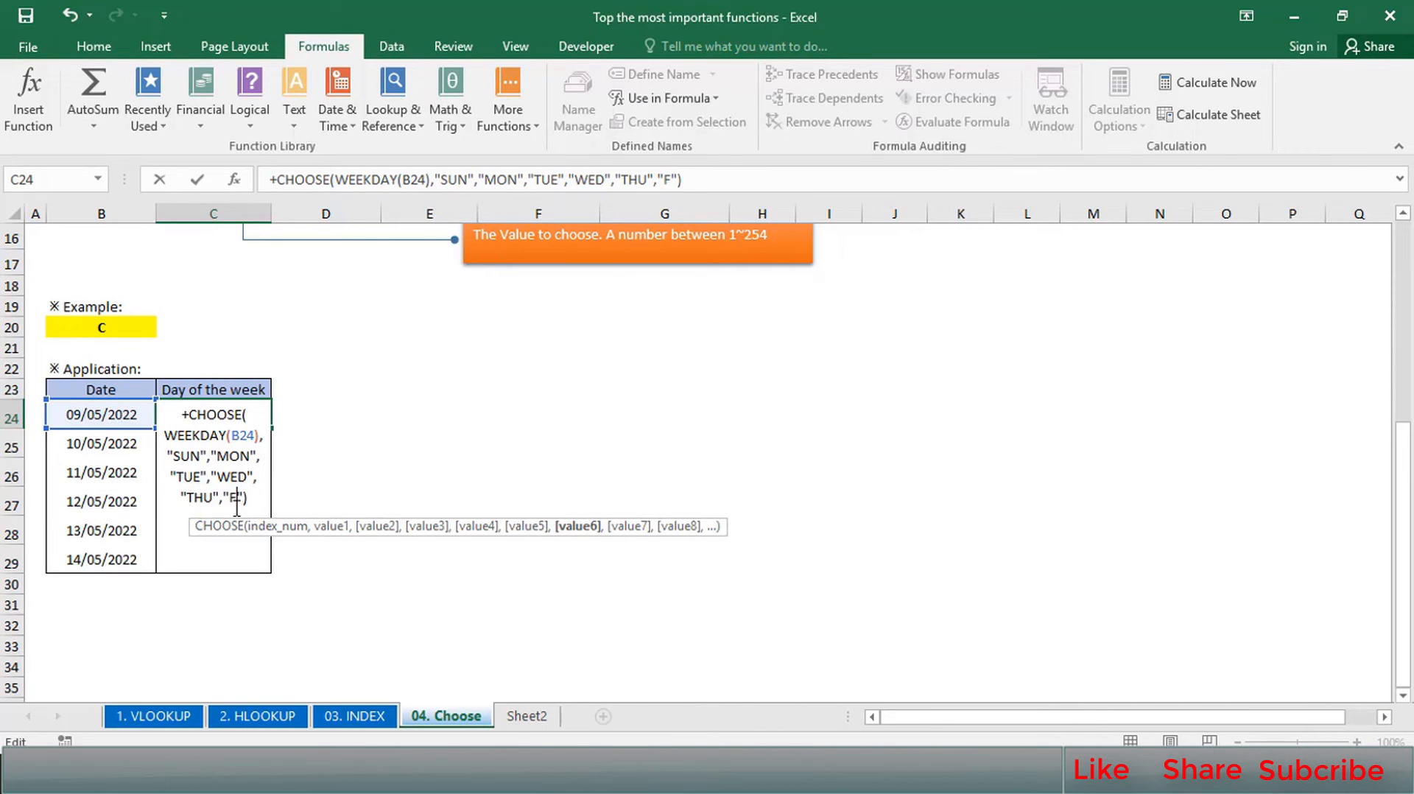
pyautogui.write('RI')
# Add "SAT" as the seventh value of the CHOOSE formula and enter it in C24
pyautogui.press('Right')
pyautogui.press('Right')
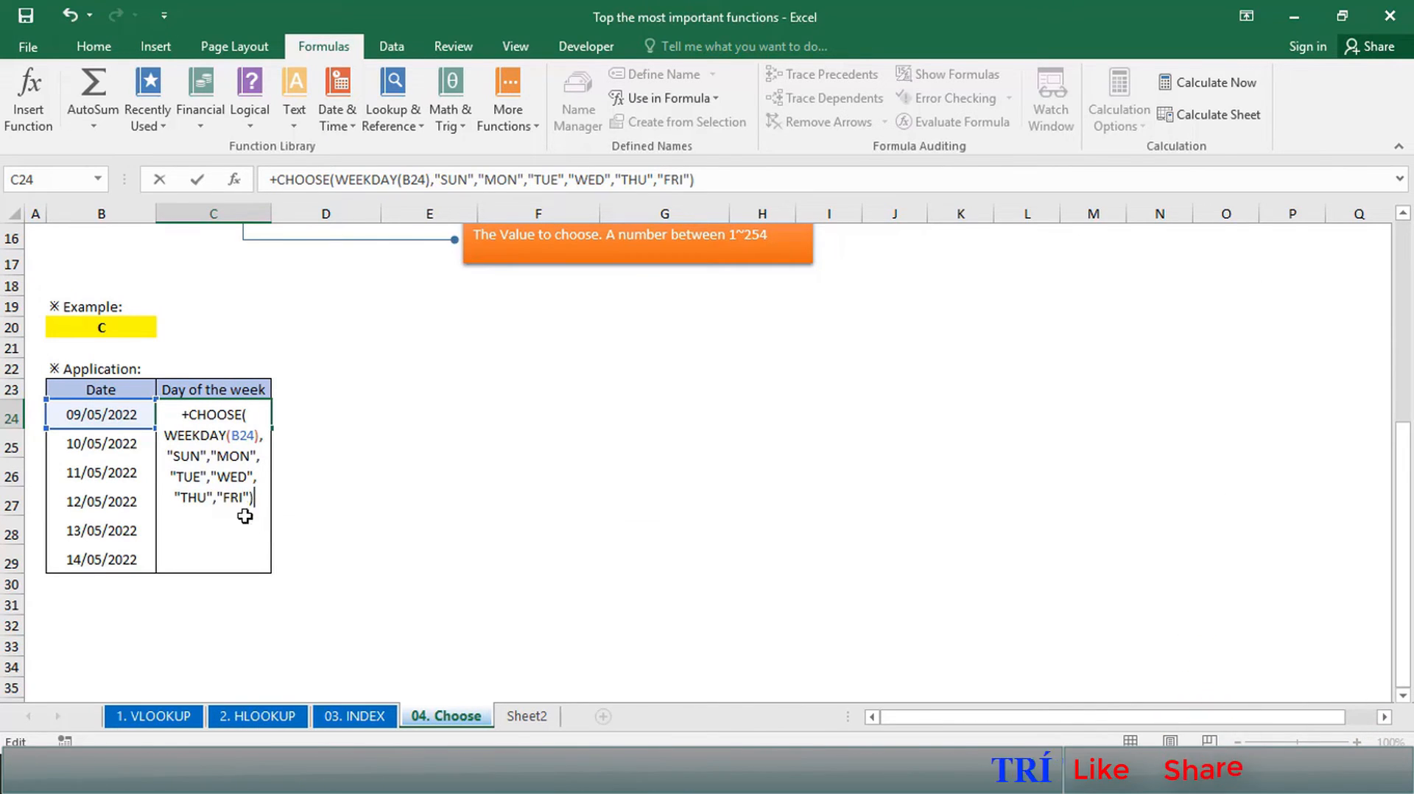
pyautogui.press('Left')
pyautogui.write(',')
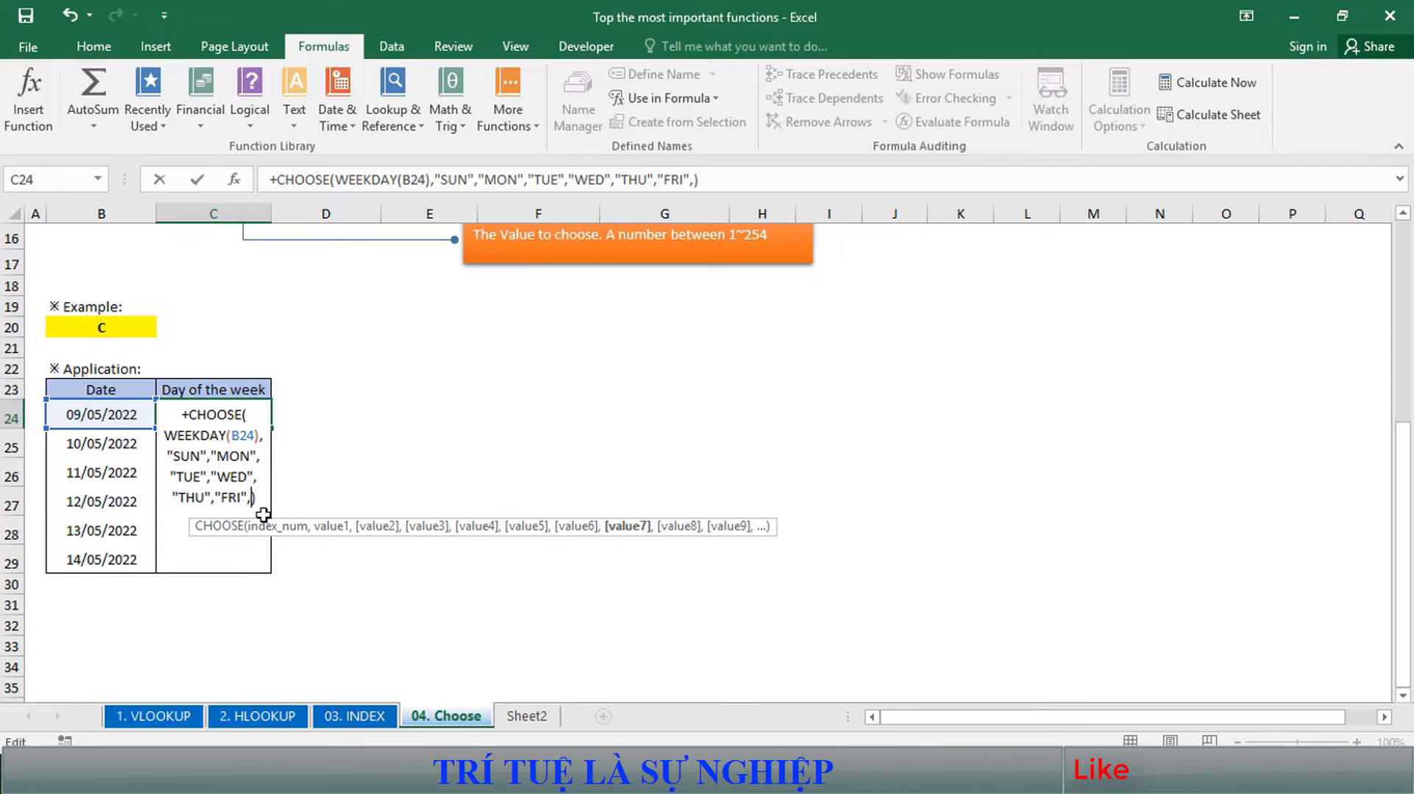
pyautogui.write('""')
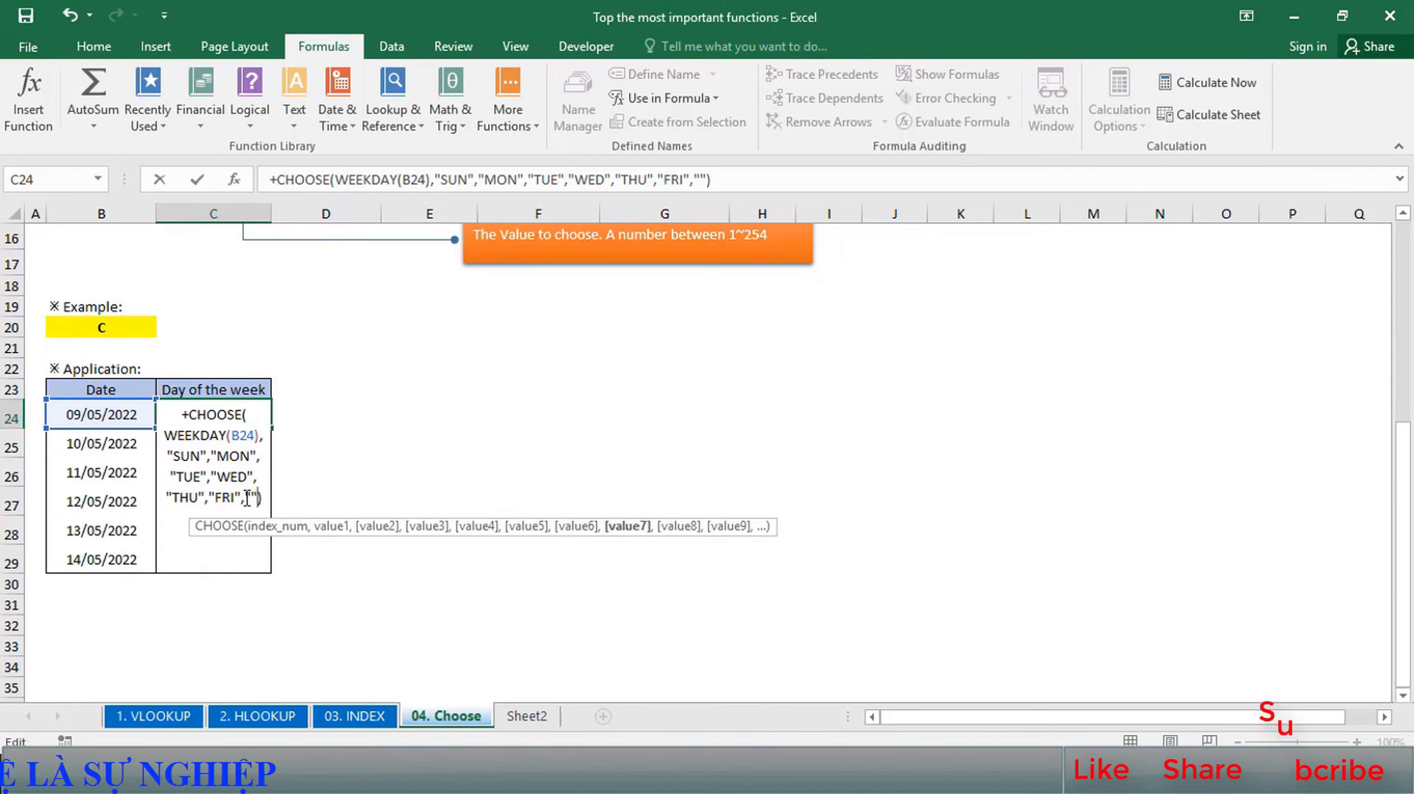
pyautogui.press('Left')
pyautogui.write('S')
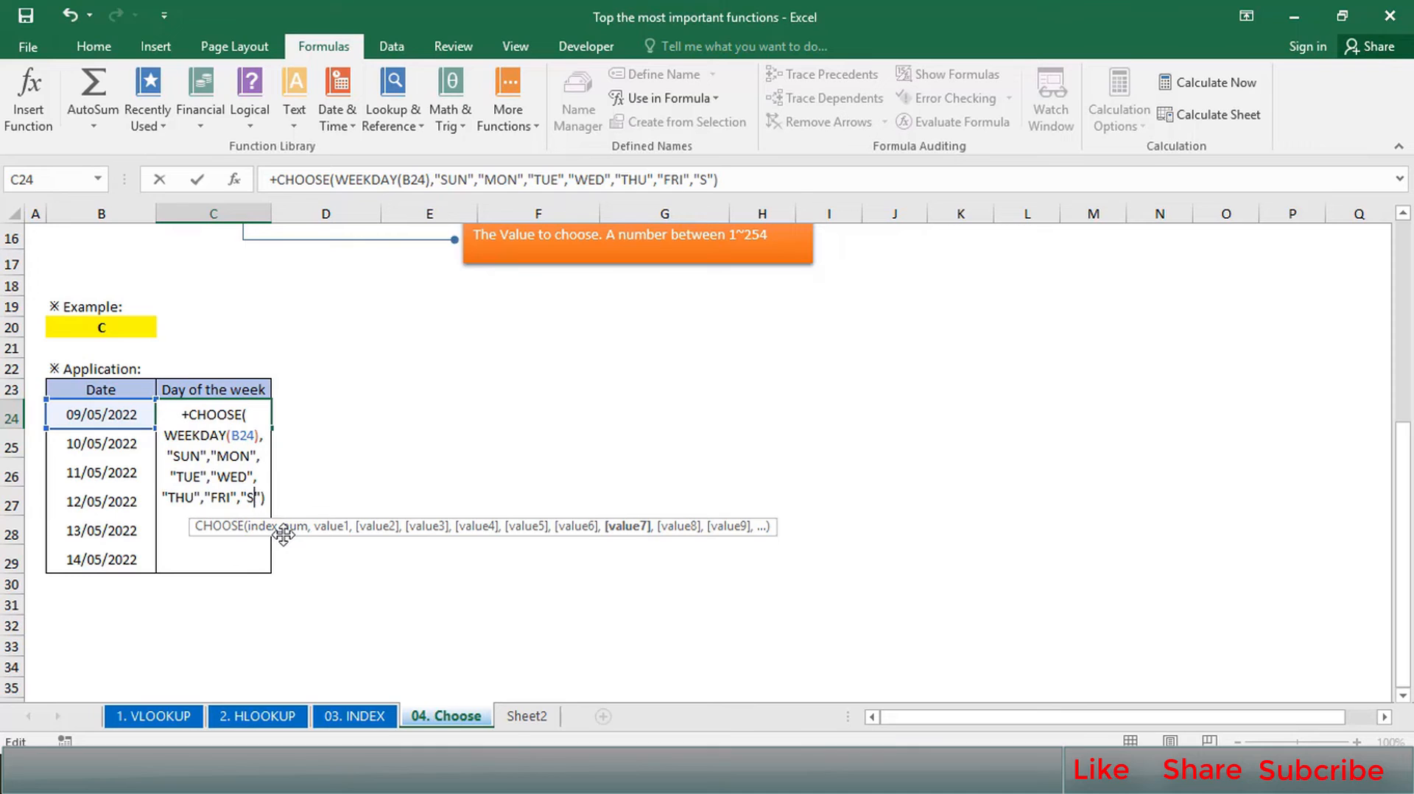
pyautogui.write('AT')
pyautogui.press('Return')
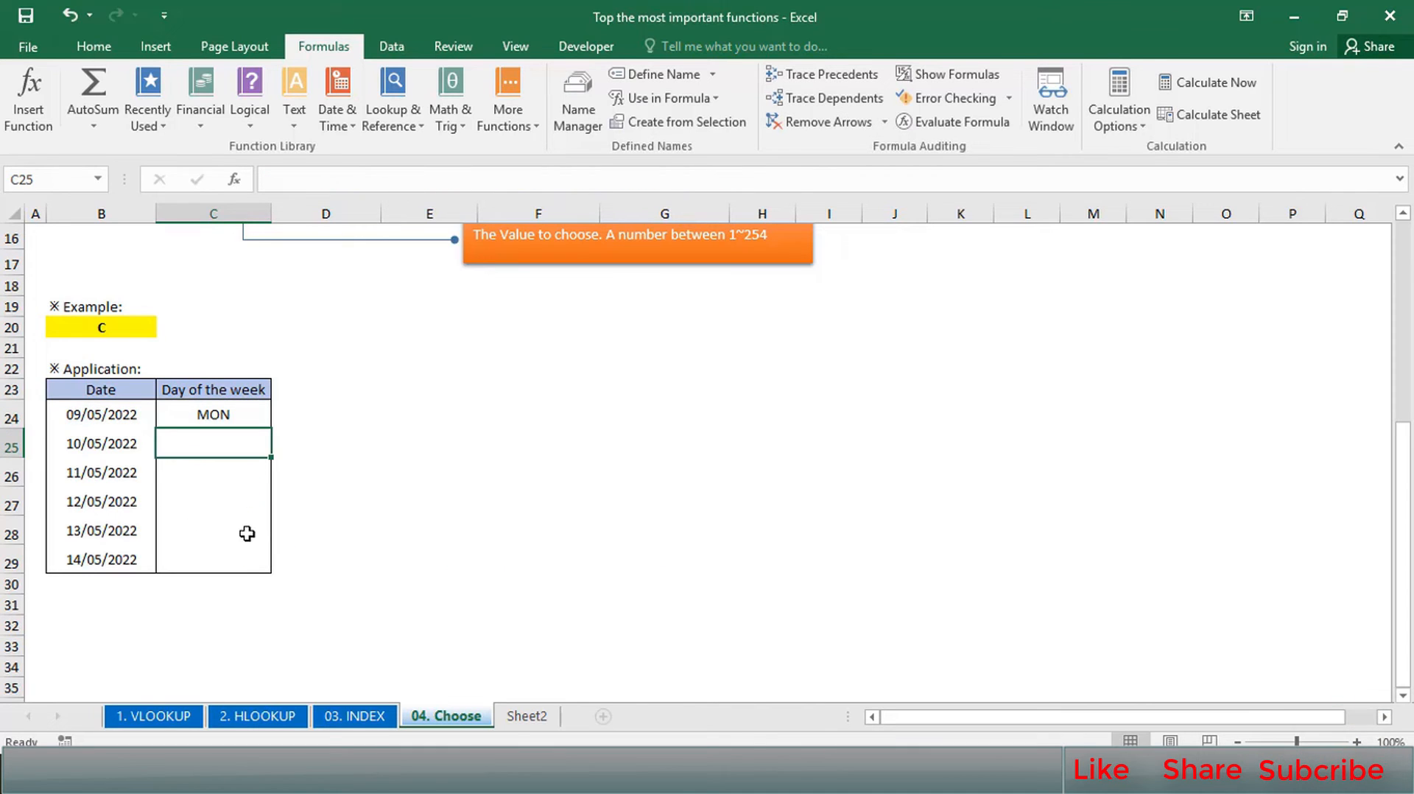
# Fill the weekday formula from C24 down to C29 for the remaining dates
pyautogui.click(222, 411)
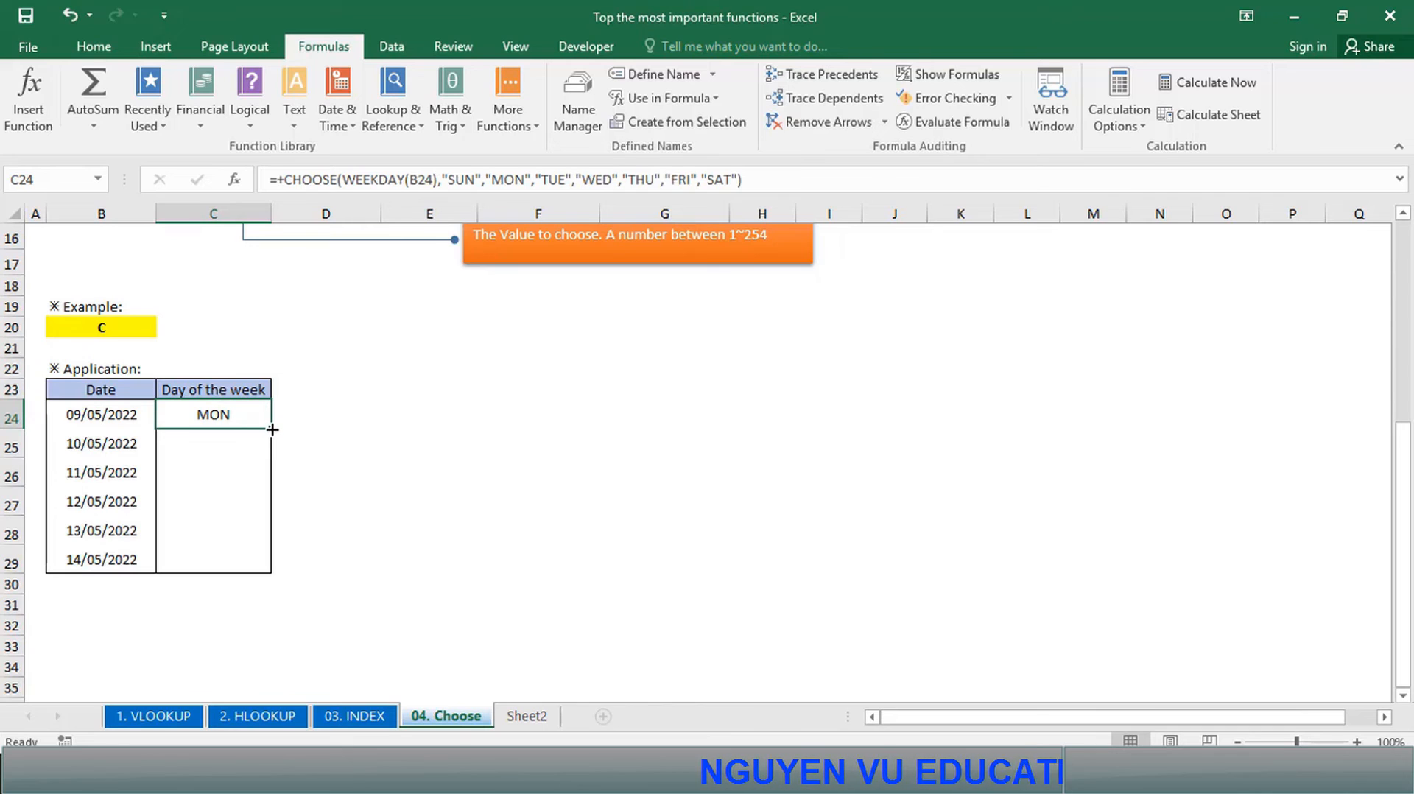
pyautogui.moveTo(270, 426); pyautogui.dragTo(273, 572)
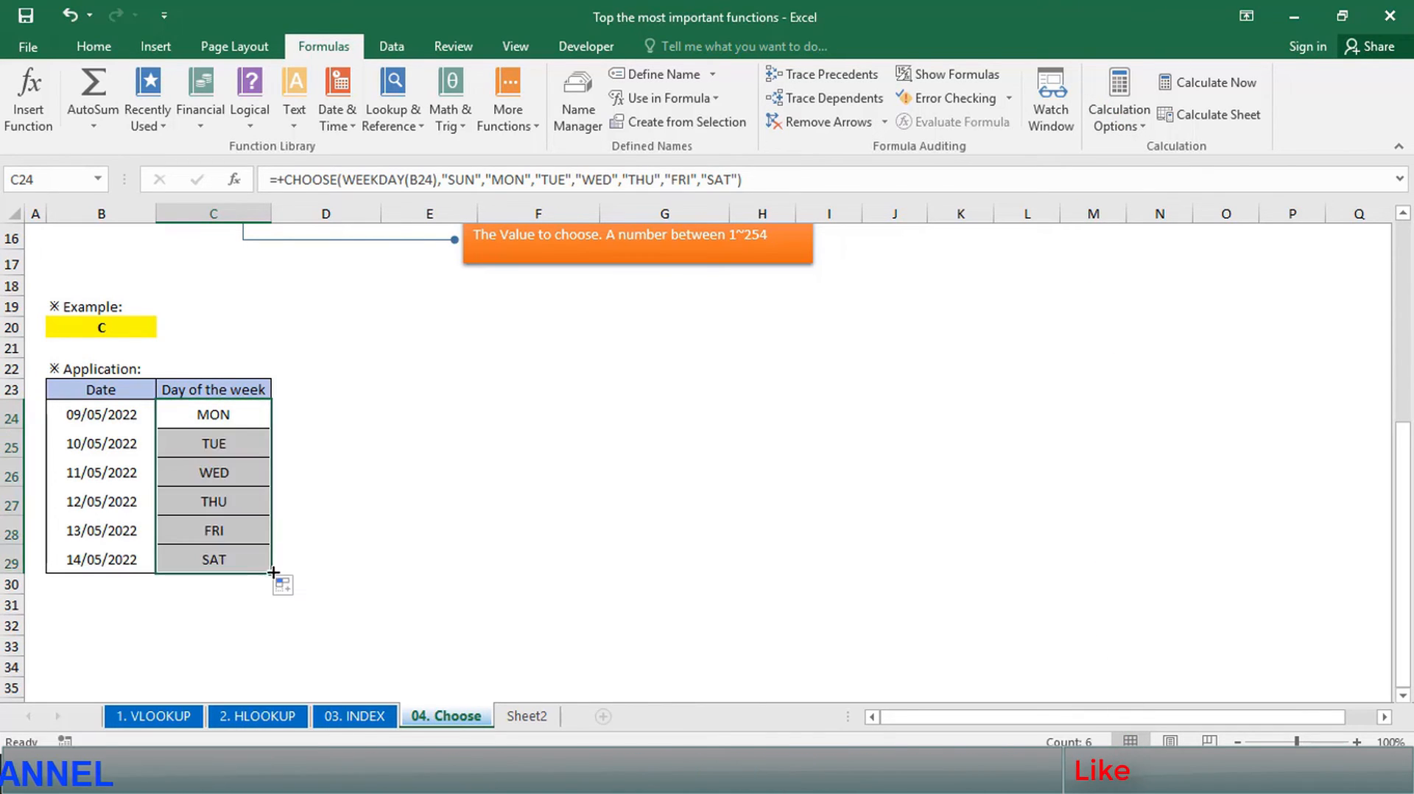
pyautogui.click(283, 586)
pyautogui.click(314, 660)
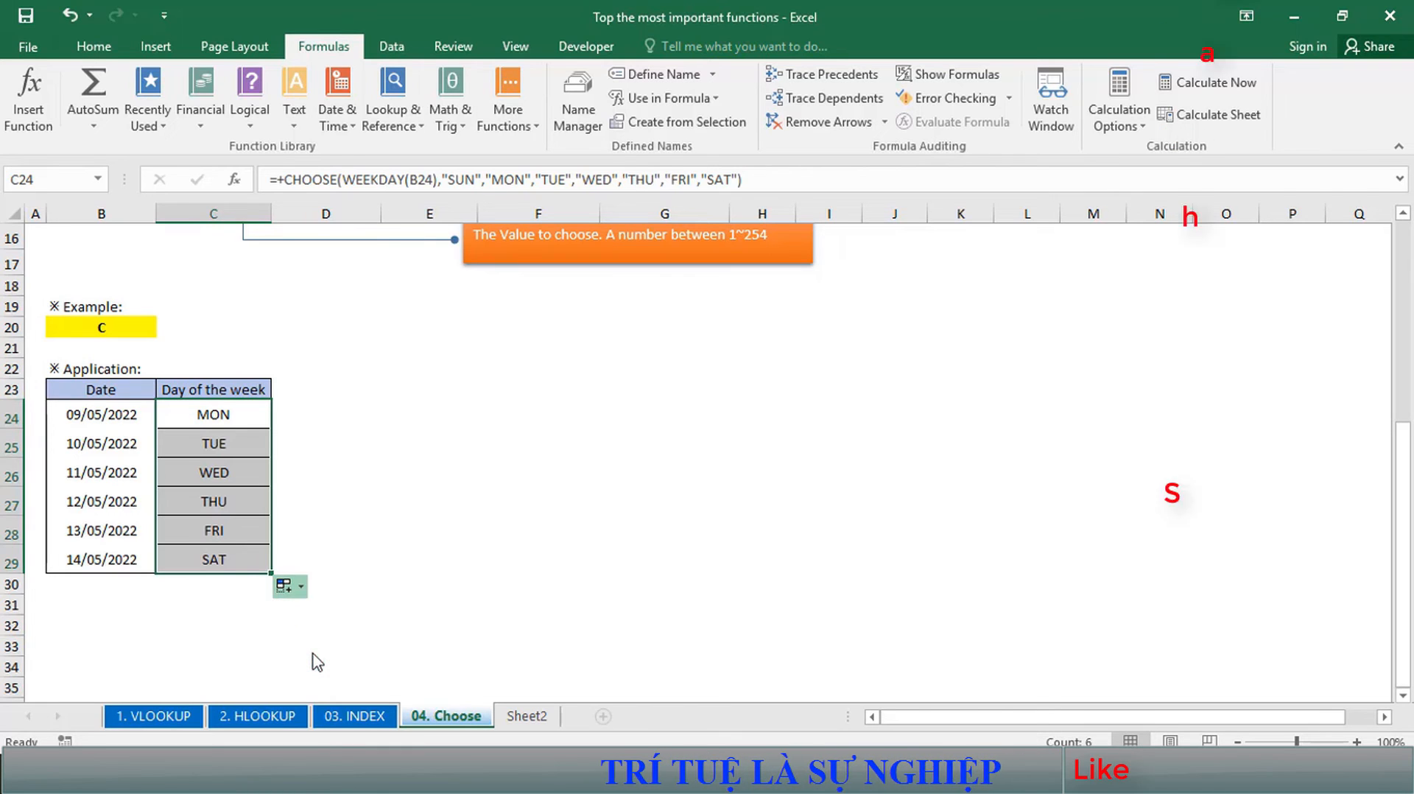
pyautogui.click(540, 497)
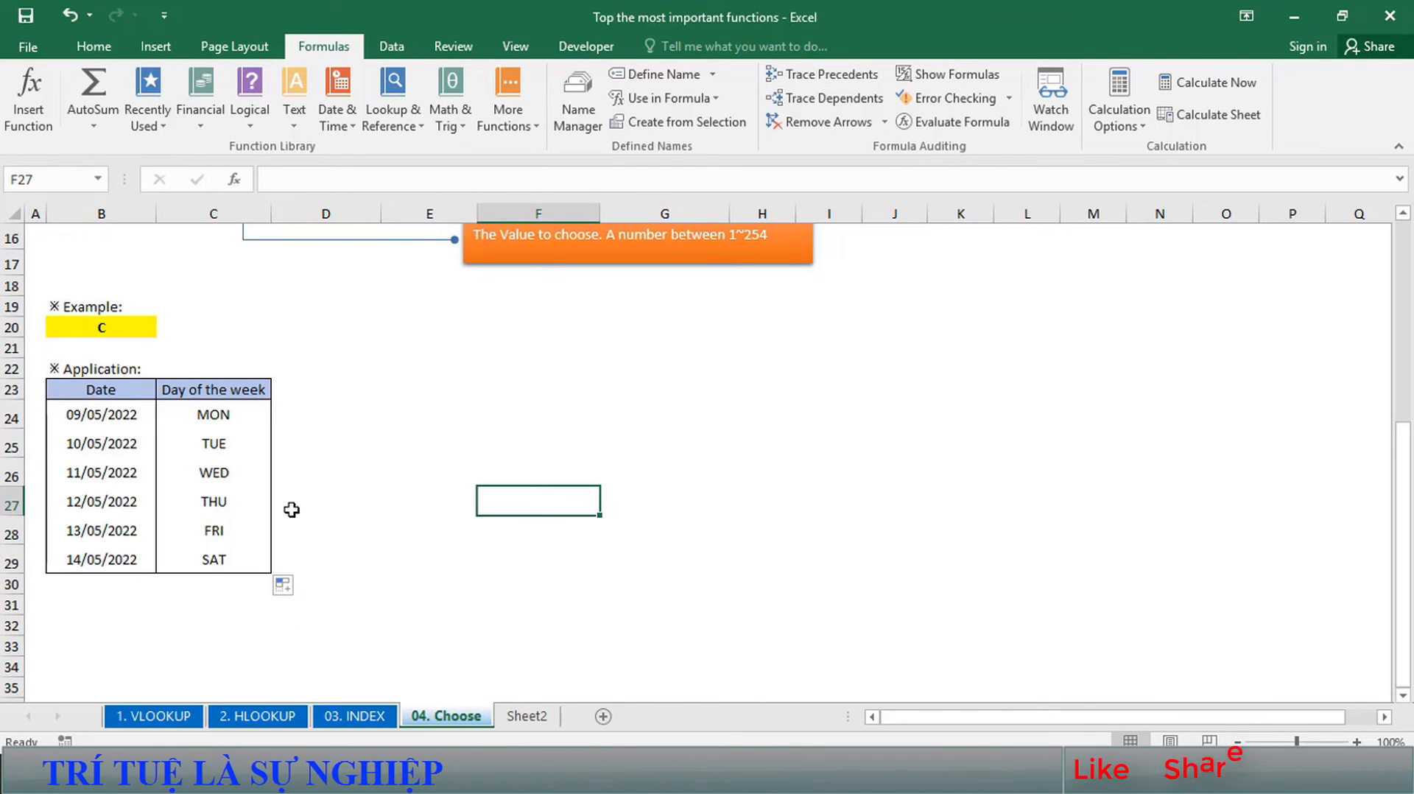
# Check the weekday given for 09/05/2022 in row 24 against the system calendar
pyautogui.click(197, 418)
pyautogui.click(78, 414)
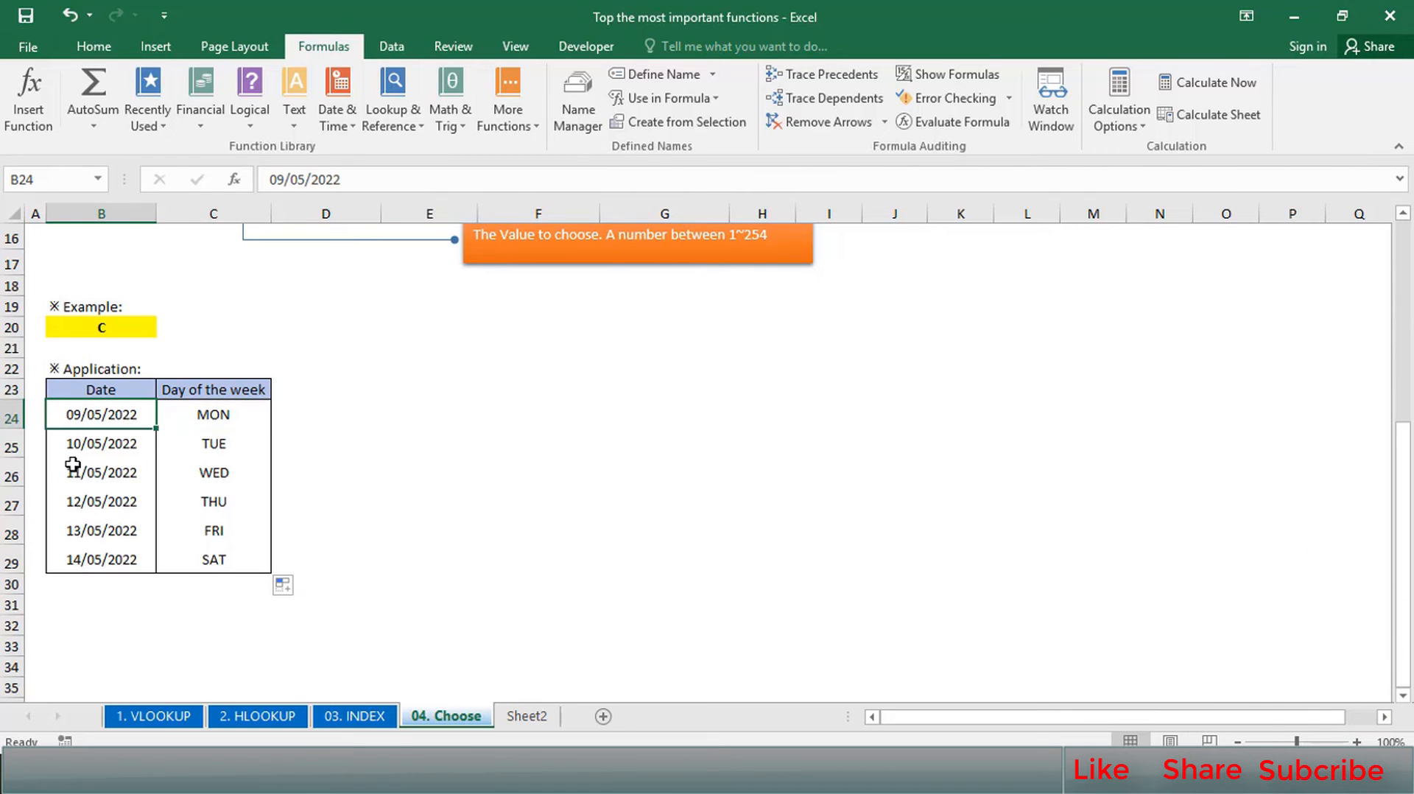
pyautogui.click(199, 427)
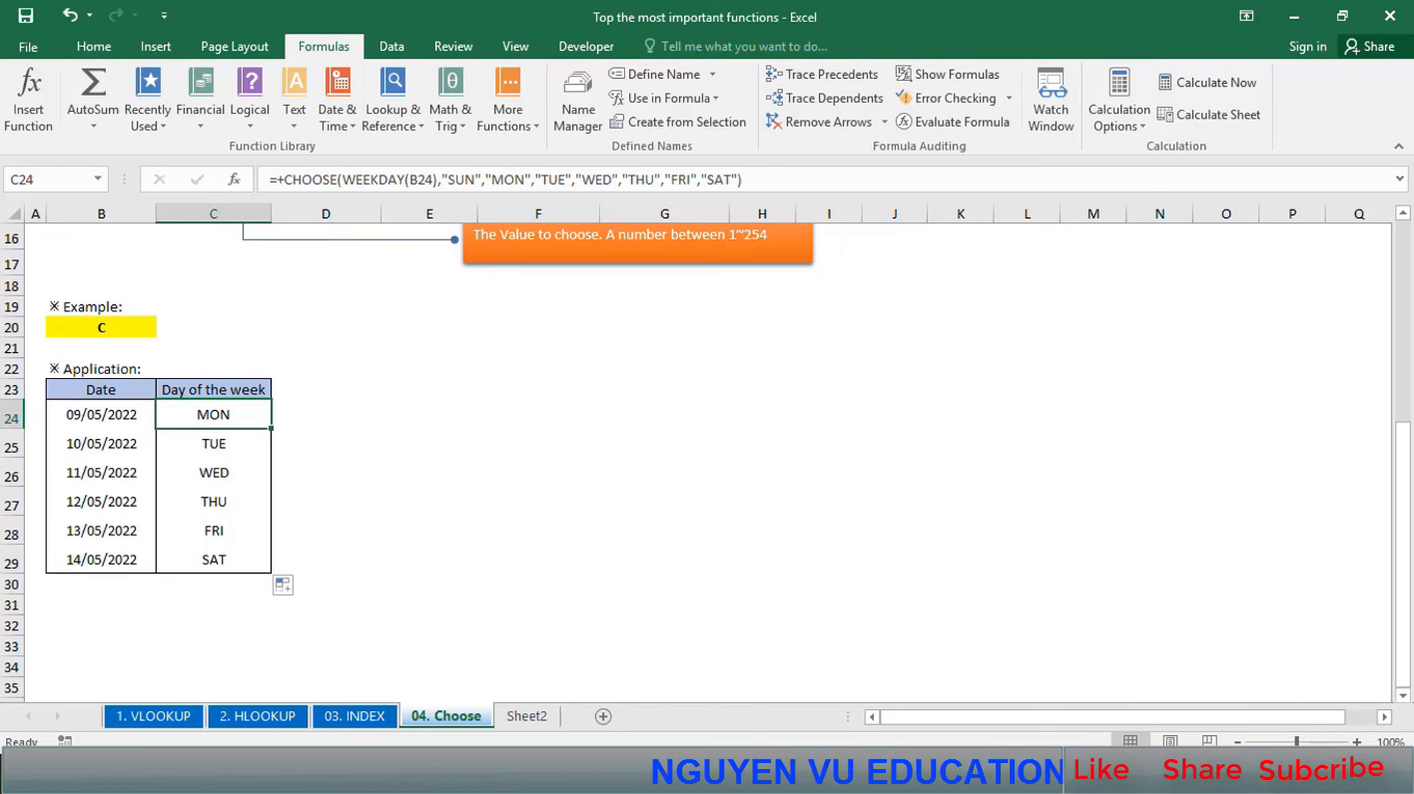
pyautogui.click(1325, 772)
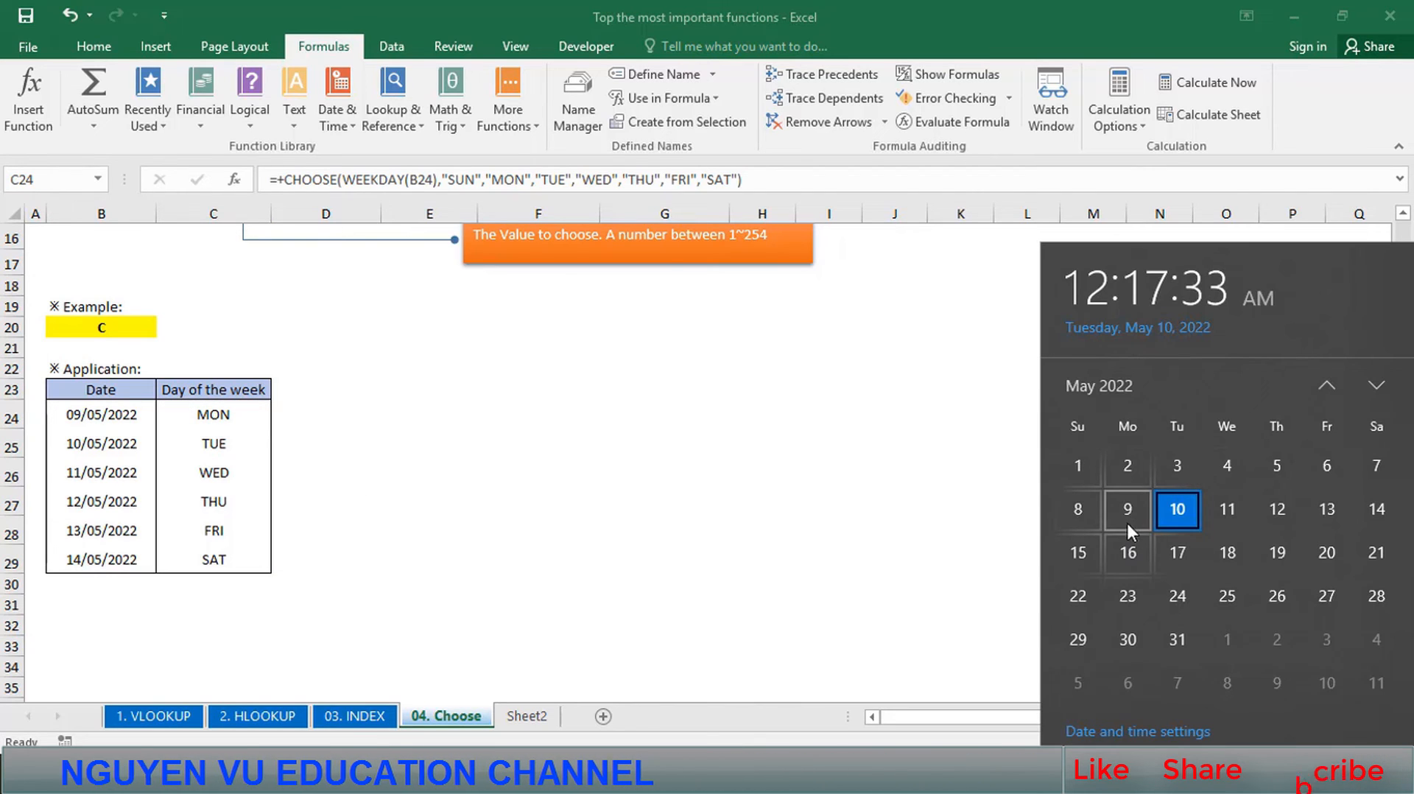
pyautogui.click(1127, 508)
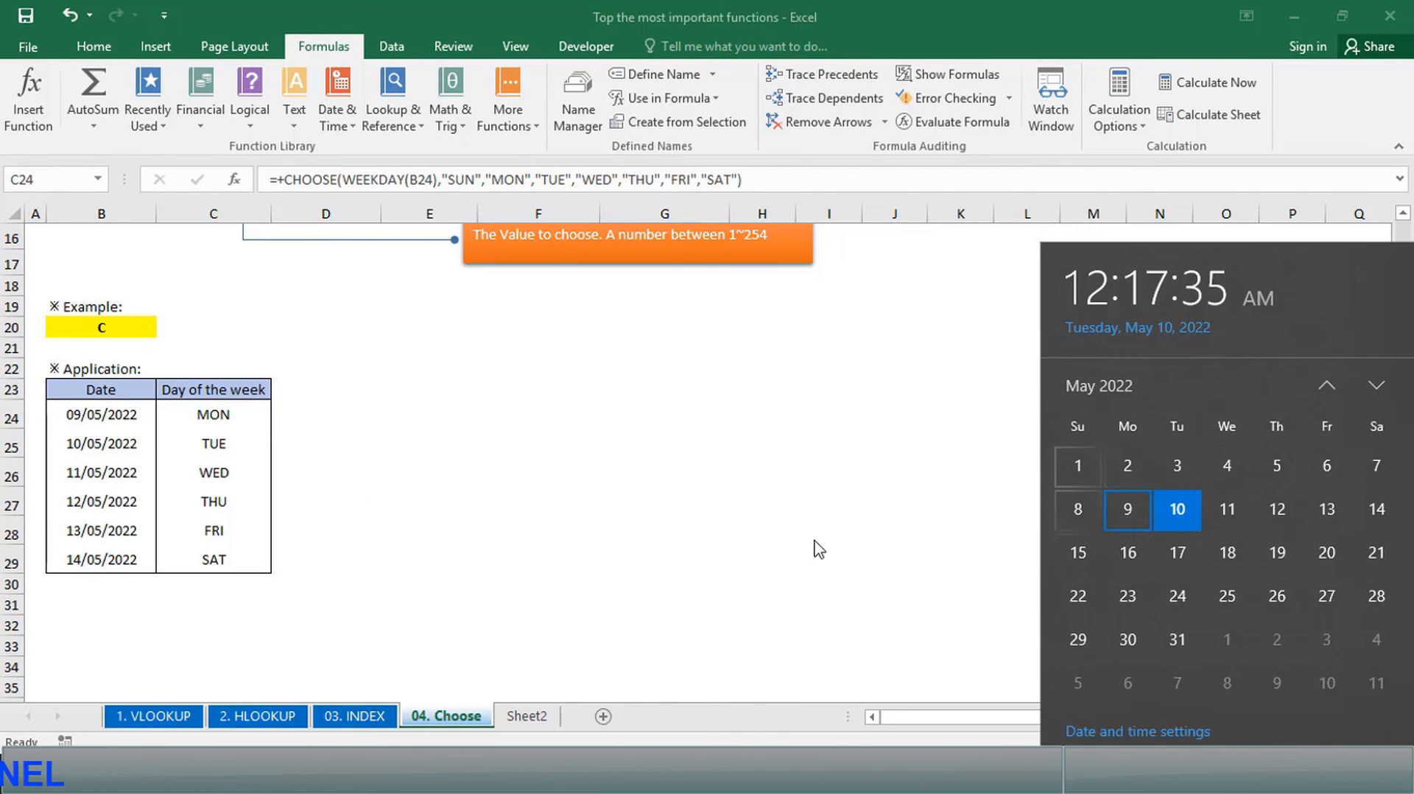
pyautogui.click(40, 544)
# Compare the weekday given for 13/05/2022 in row 28 with the system calendar
pyautogui.click(107, 532)
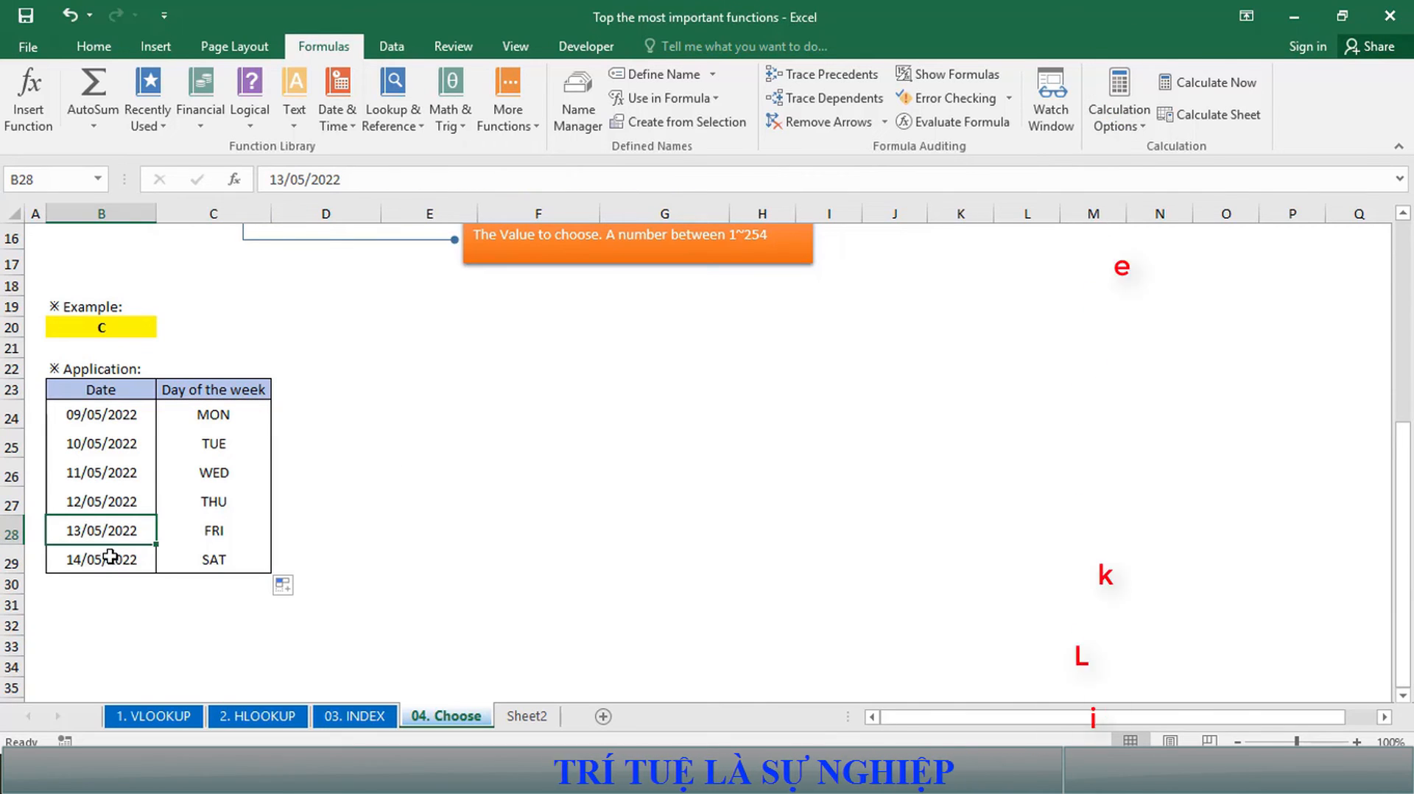
pyautogui.press('Right')
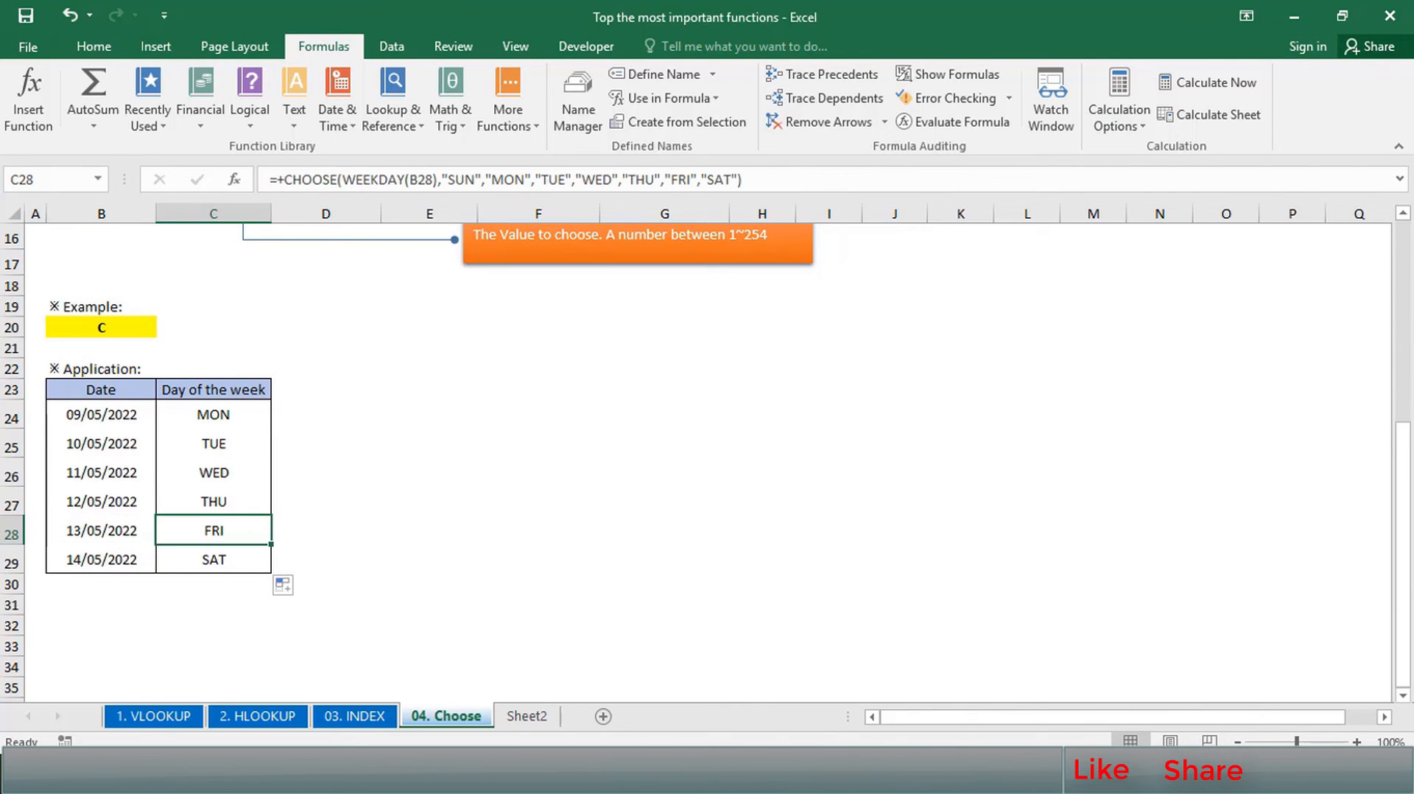
pyautogui.click(1331, 772)
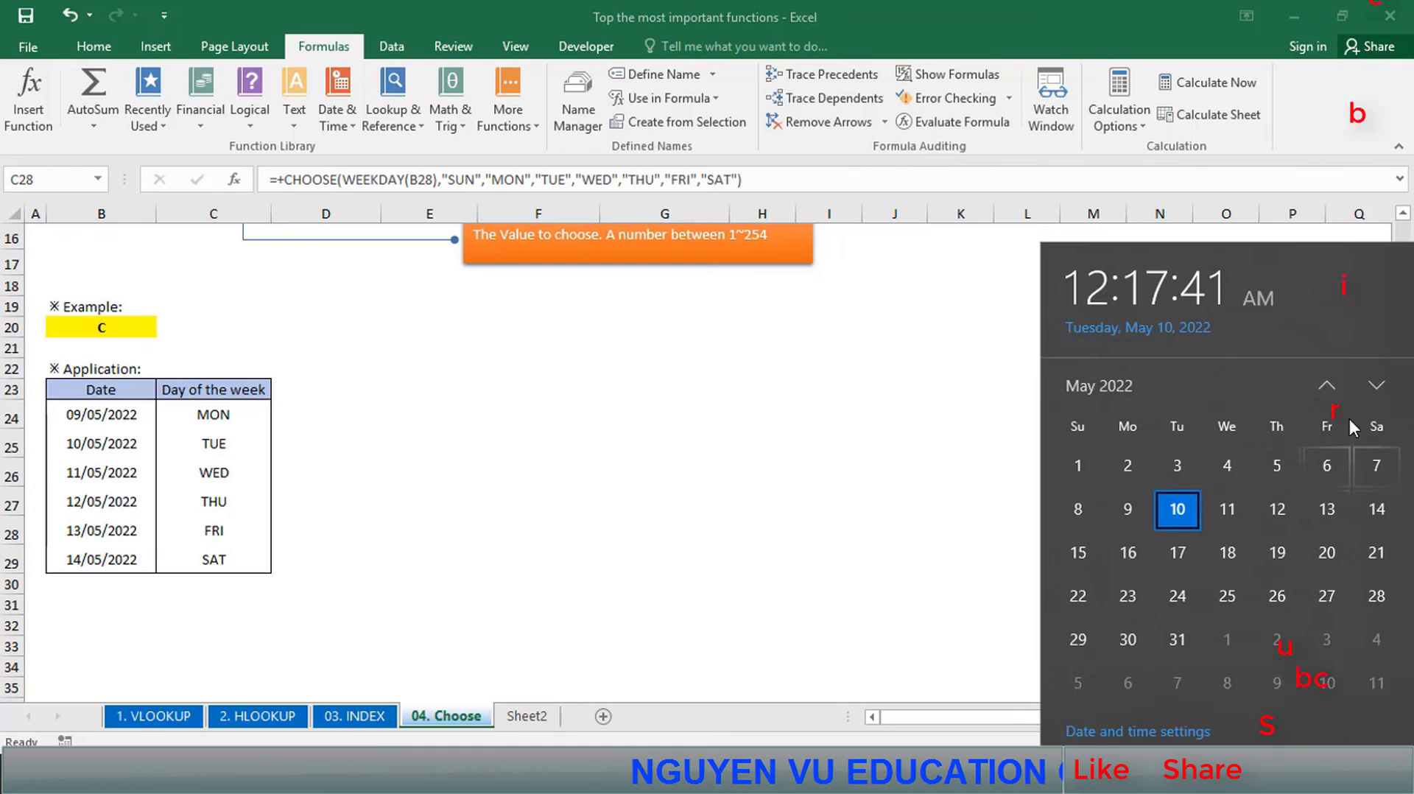
pyautogui.click(363, 631)
pyautogui.click(468, 591)
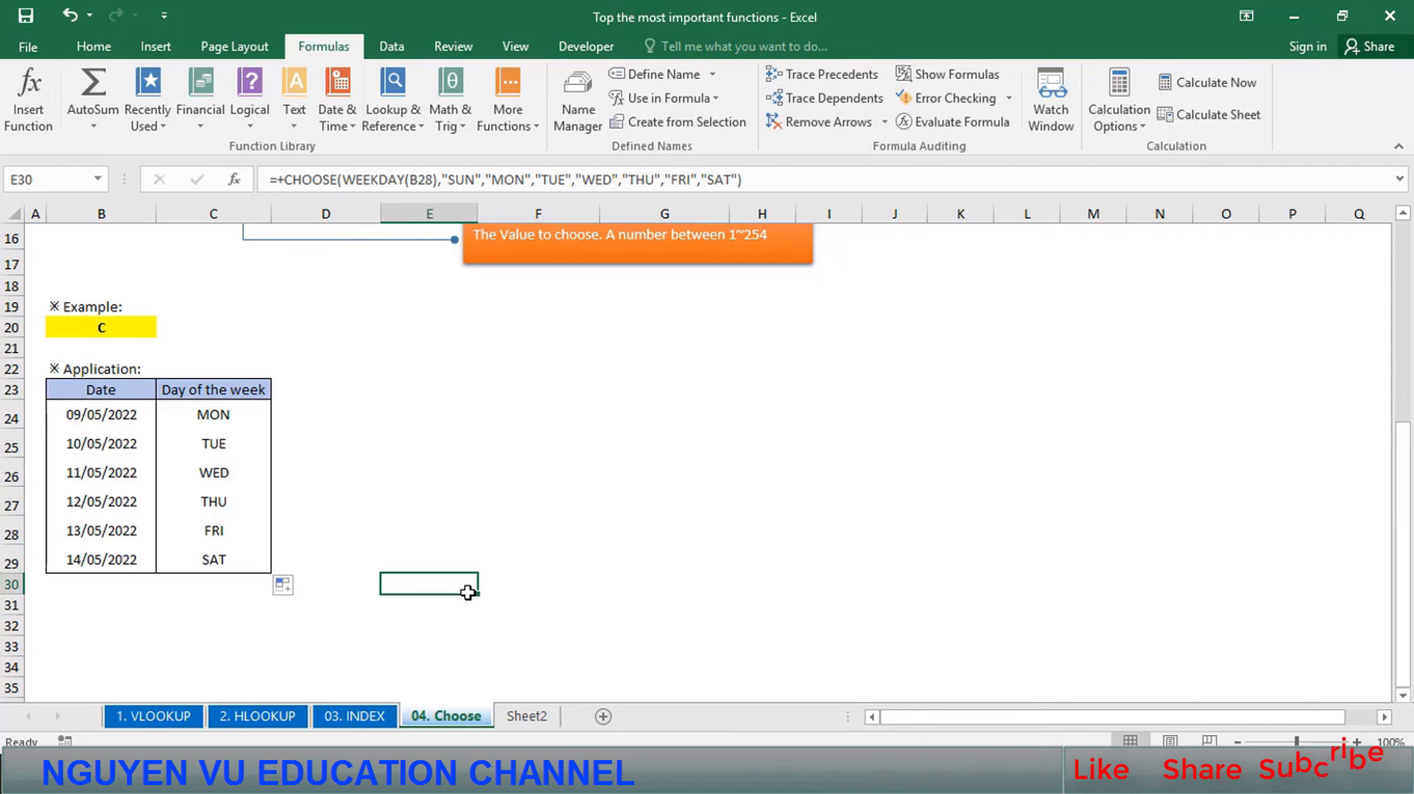